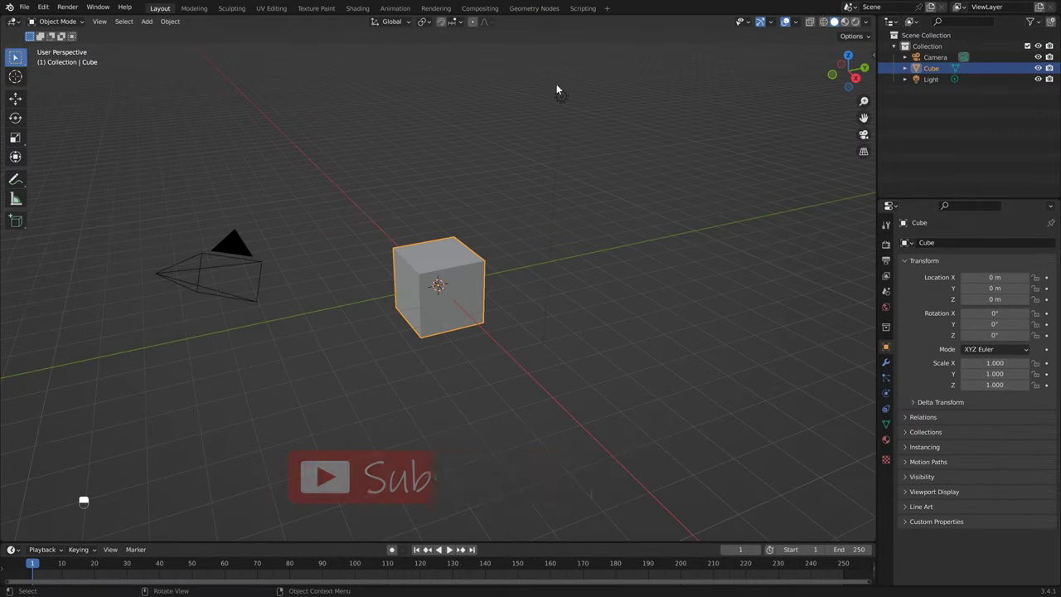
Delete the Light and the Camera from the scene.
{"action": "left_click_drag", "start_coordinate": [522, 71], "coordinate": [604, 115]}
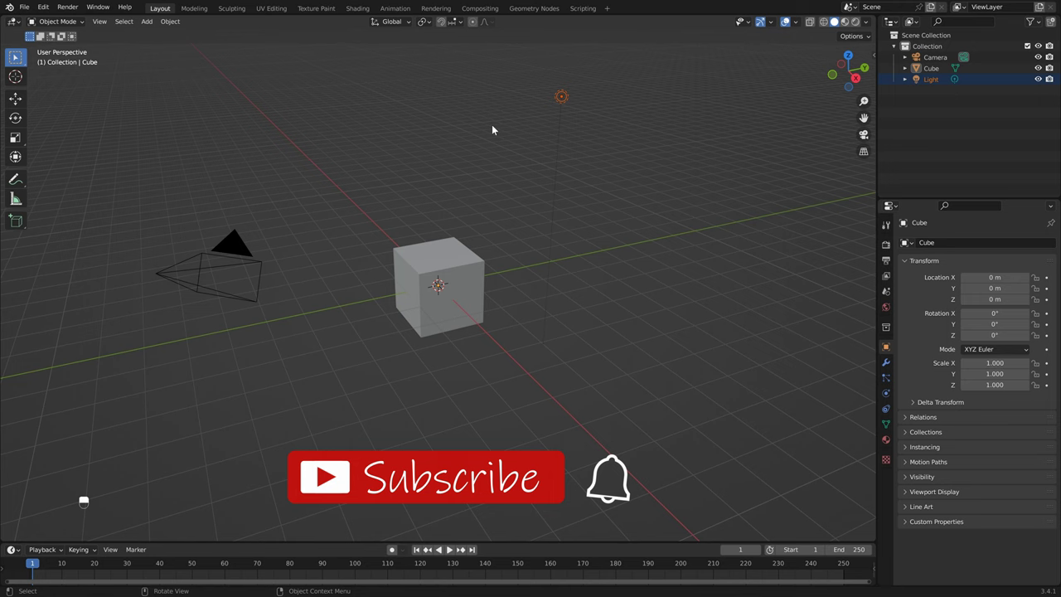
{"action": "key", "text": "Delete"}
{"action": "left_click_drag", "start_coordinate": [251, 207], "coordinate": [156, 300]}
{"action": "key", "text": "Delete"}
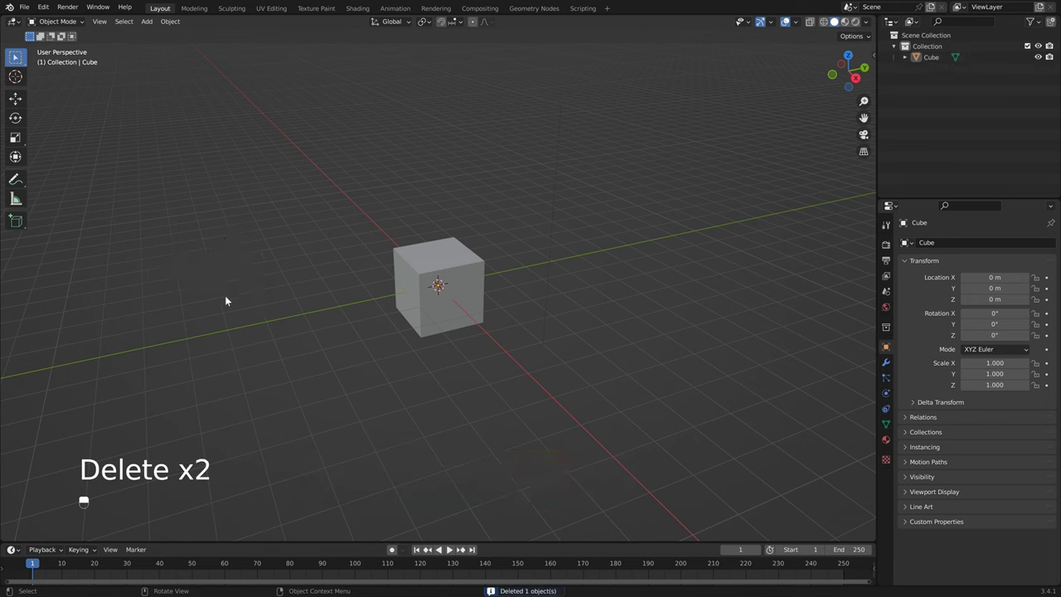
Rename the Cube to 'Flower' in the Outliner.
{"action": "left_click", "coordinate": [472, 279]}
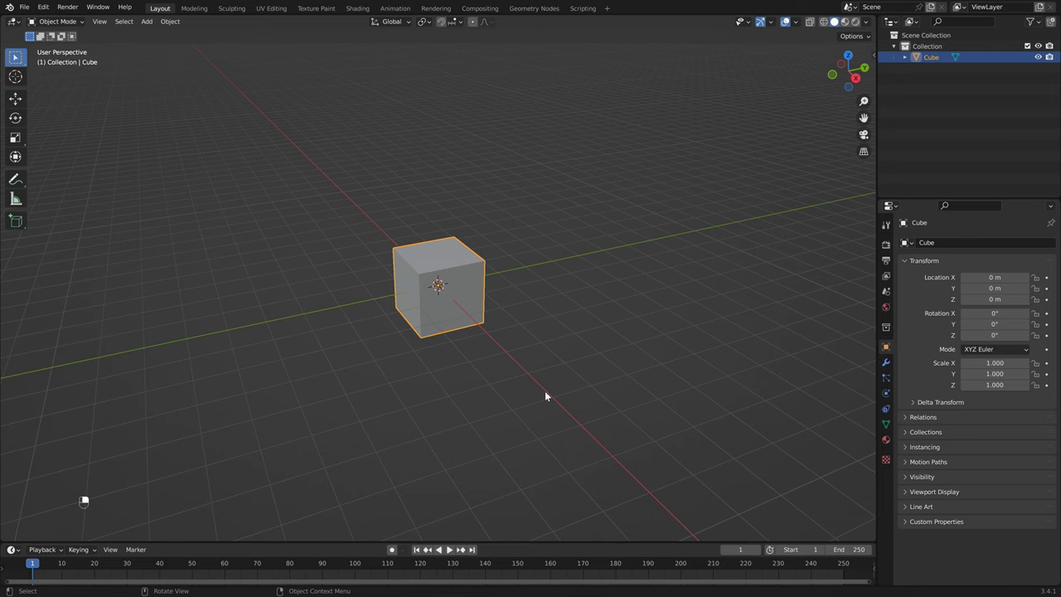
{"action": "double_click", "coordinate": [933, 57]}
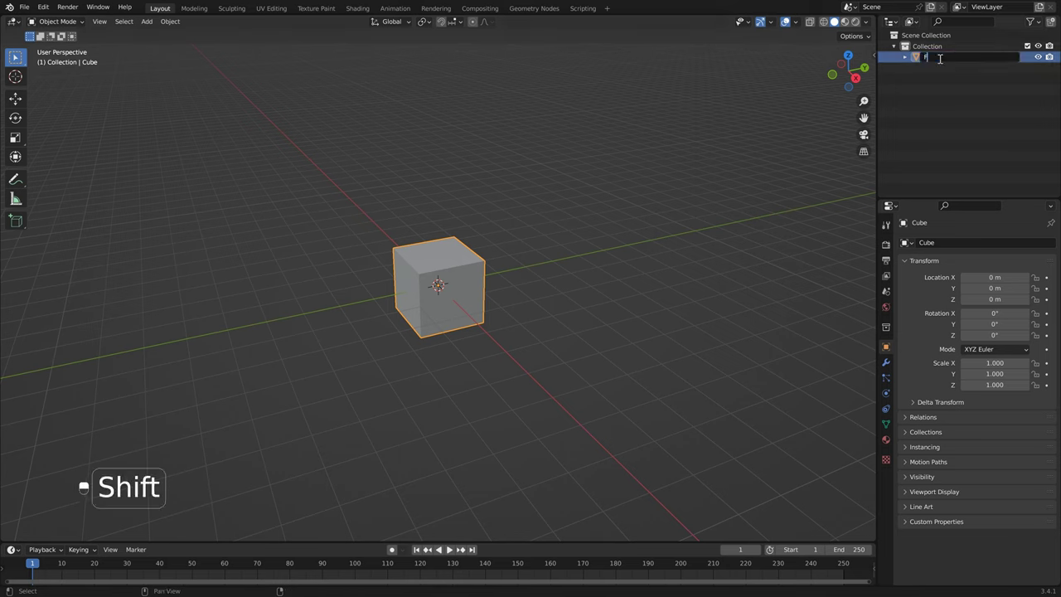
{"action": "type", "text": "Flower"}
{"action": "key", "text": "Return"}
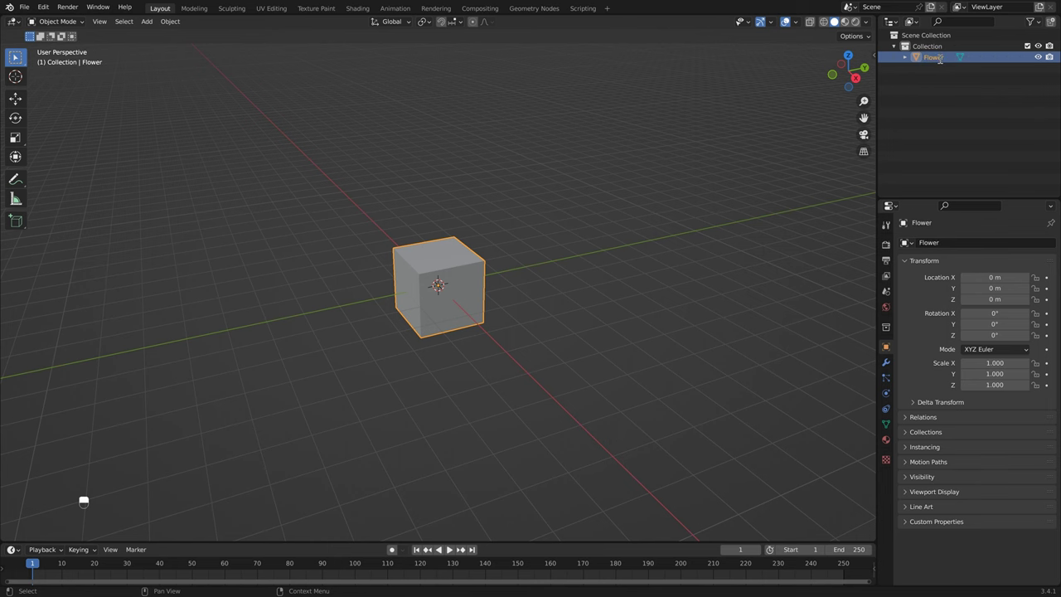
Split the 3D view, make the left half a Geometry Node Editor, and create Flower's new node tree.
{"action": "left_click_drag", "start_coordinate": [6, 16], "coordinate": [447, 52]}
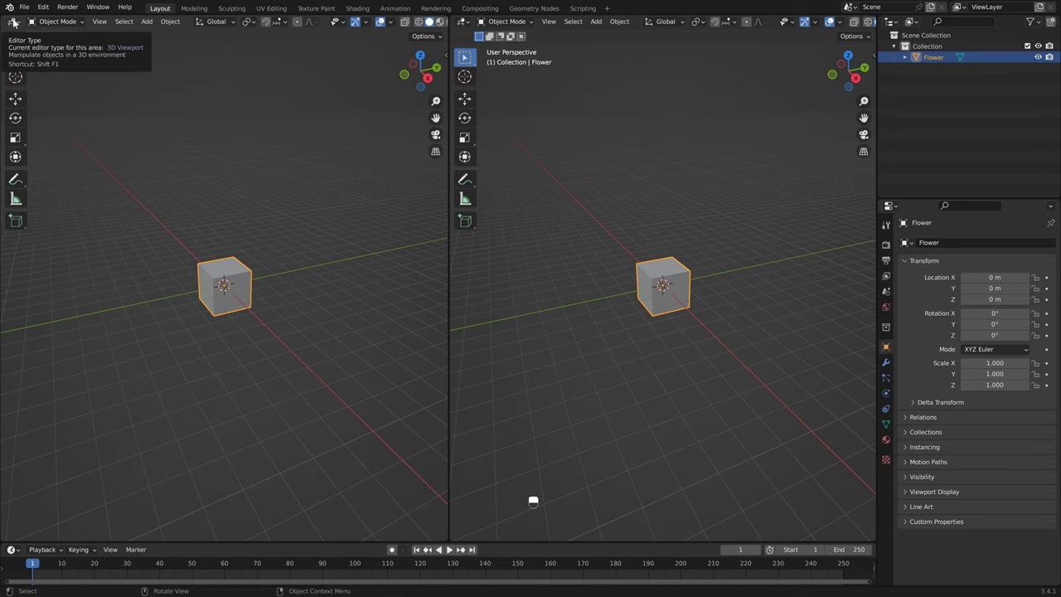
{"action": "left_click", "coordinate": [14, 21]}
{"action": "left_click", "coordinate": [56, 113]}
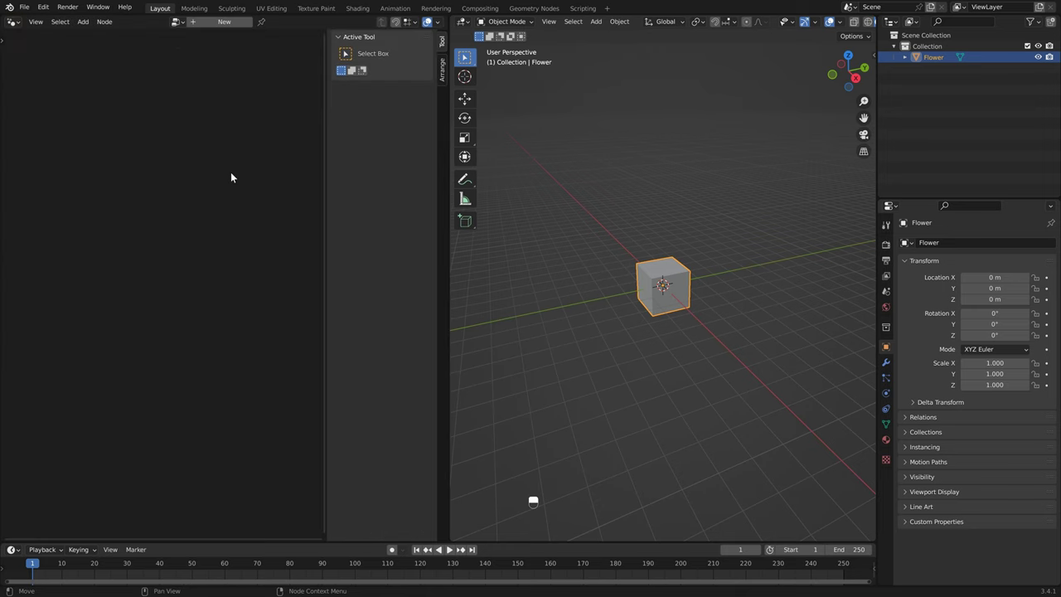
{"action": "key", "text": "n"}
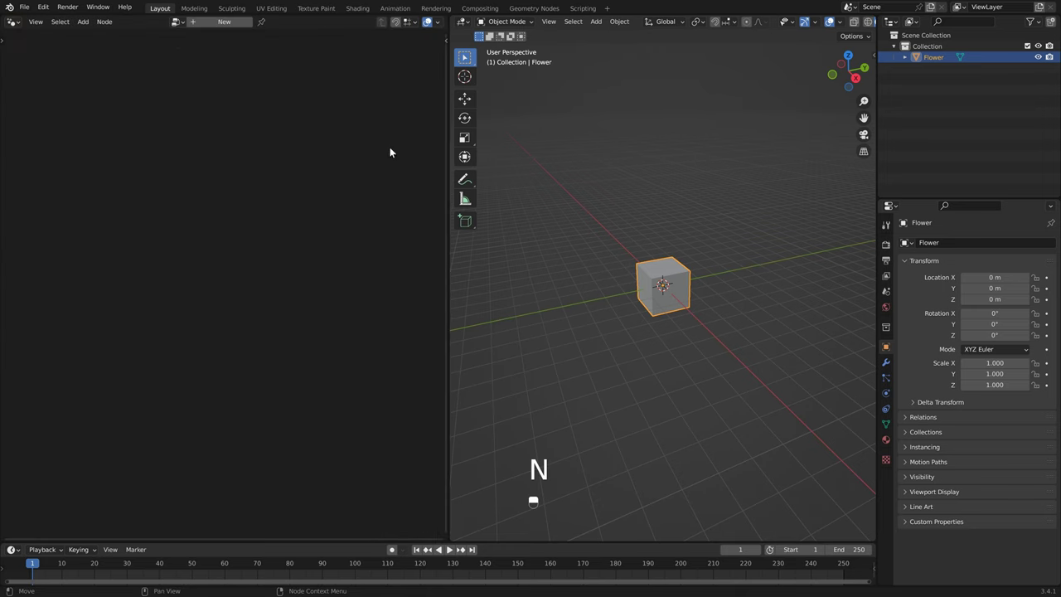
{"action": "left_click", "coordinate": [223, 21]}
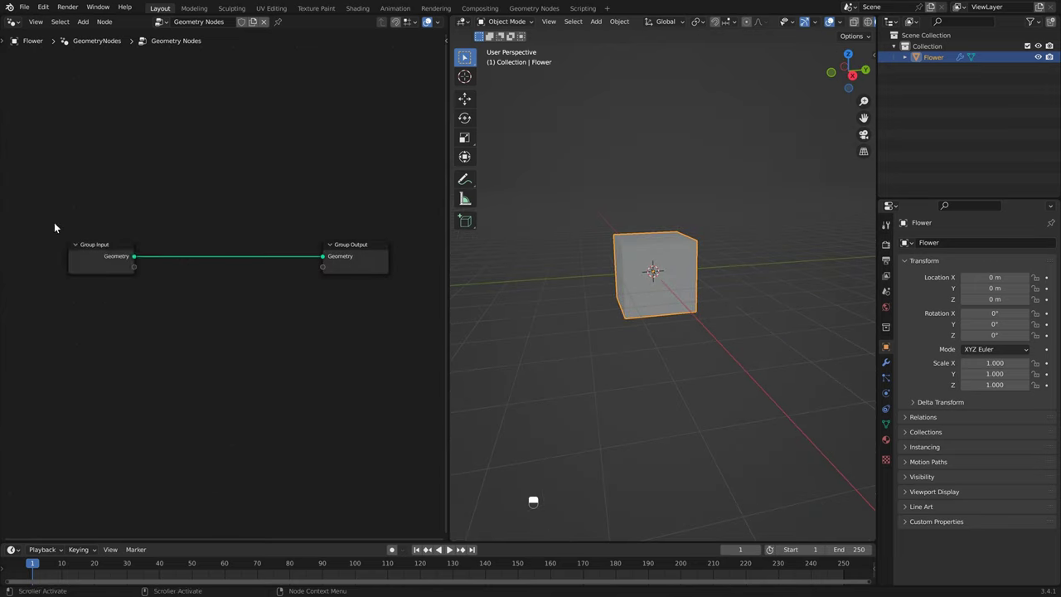
{"action": "left_click_drag", "start_coordinate": [54, 224], "coordinate": [154, 311]}
Replace Group Input with a UV Sphere node linked to Group Output.
{"action": "key", "text": "Delete"}
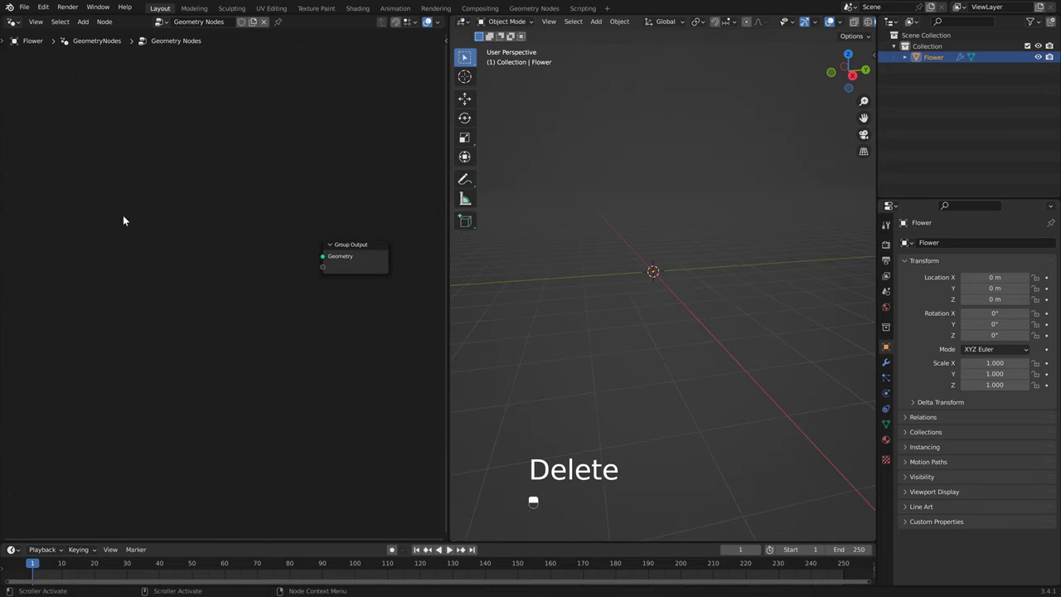
{"action": "key", "text": "shift+a"}
{"action": "type", "text": "sphere"}
{"action": "key", "text": "Return"}
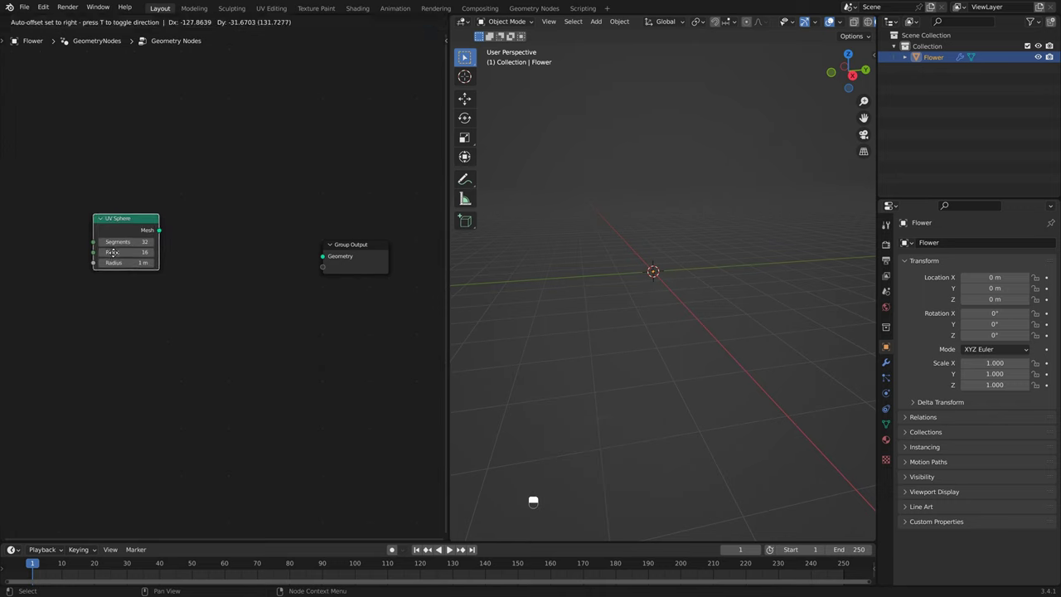
{"action": "left_click", "coordinate": [105, 254]}
{"action": "left_click_drag", "start_coordinate": [151, 233], "coordinate": [324, 256]}
Insert Subdivide Mesh and then Subdivision Surface between the UV Sphere and Group Output.
{"action": "scroll", "coordinate": [229, 274], "scroll_direction": "up", "scroll_amount": 1}
{"action": "scroll", "coordinate": [207, 215], "scroll_direction": "up", "scroll_amount": 1}
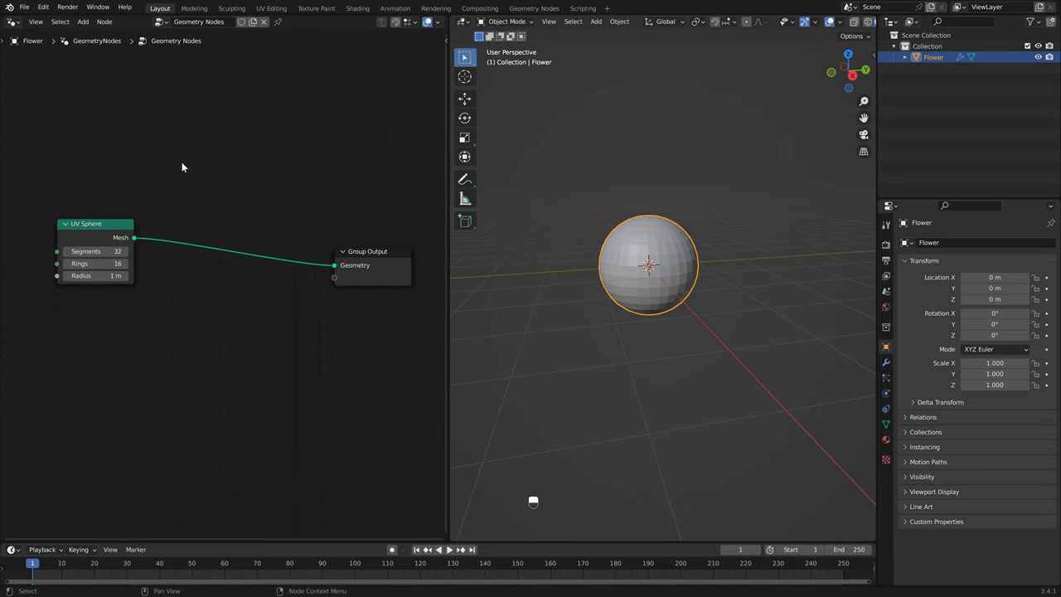
{"action": "key", "text": "shift+a"}
{"action": "type", "text": "sub"}
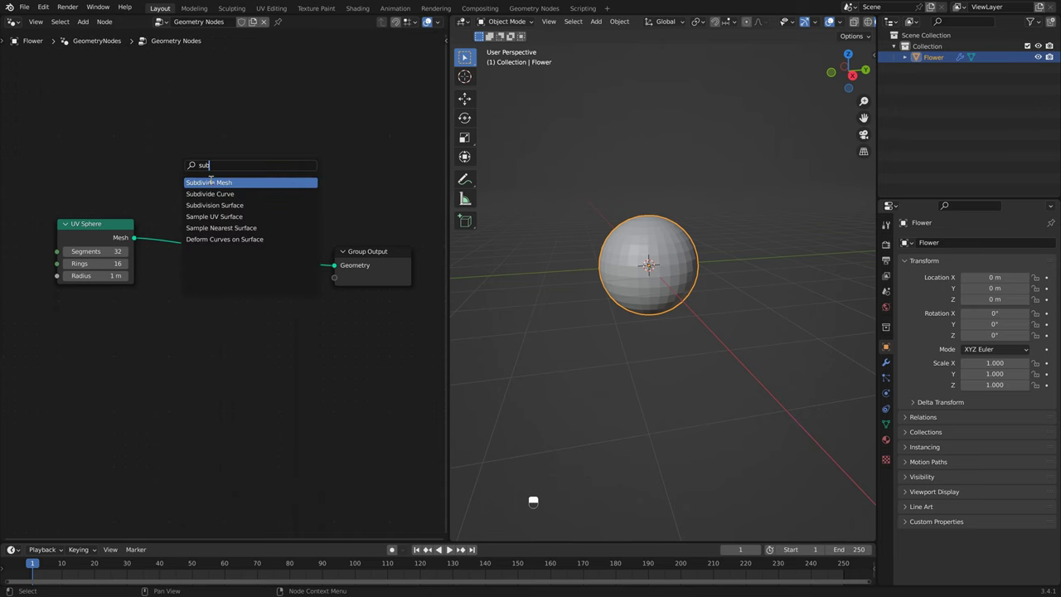
{"action": "left_click", "coordinate": [227, 179]}
{"action": "left_click", "coordinate": [212, 240]}
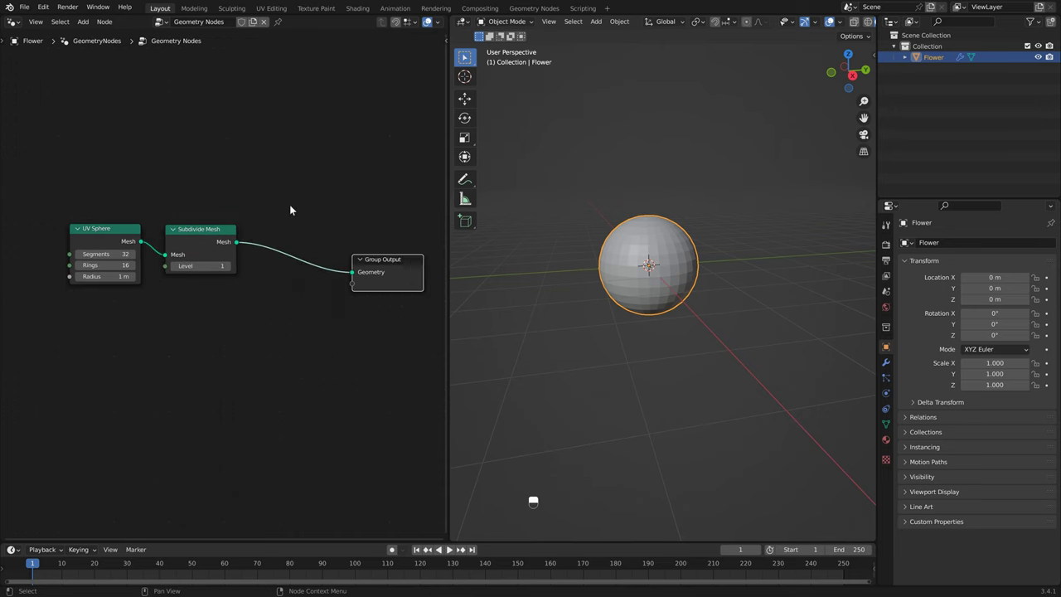
{"action": "key", "text": "shift+a"}
{"action": "type", "text": "sub"}
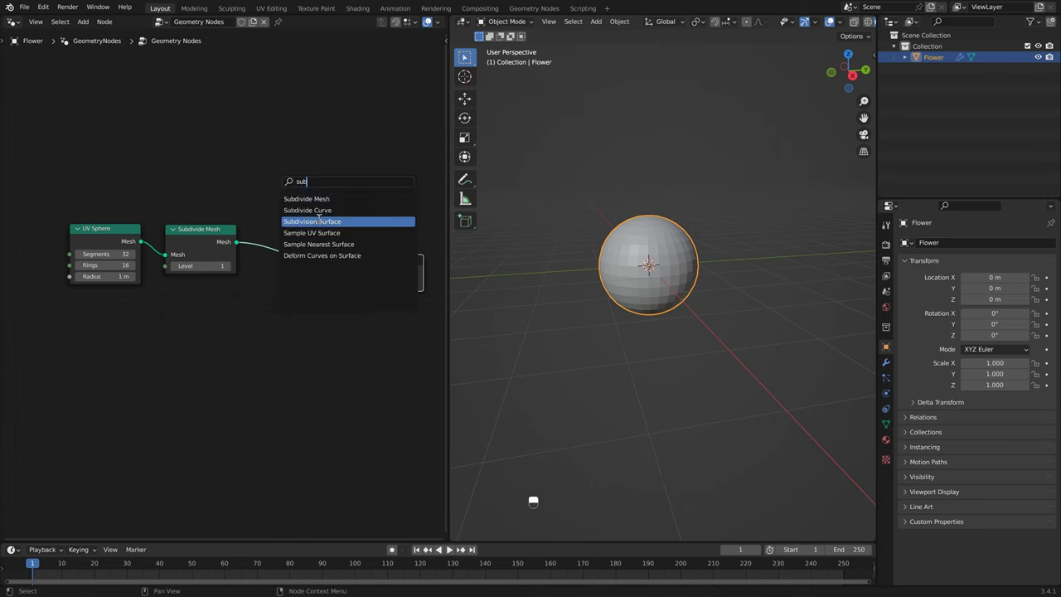
{"action": "key", "text": "Return"}
{"action": "left_click", "coordinate": [304, 248]}
{"action": "scroll", "coordinate": [315, 280], "scroll_direction": "down", "scroll_amount": 1}
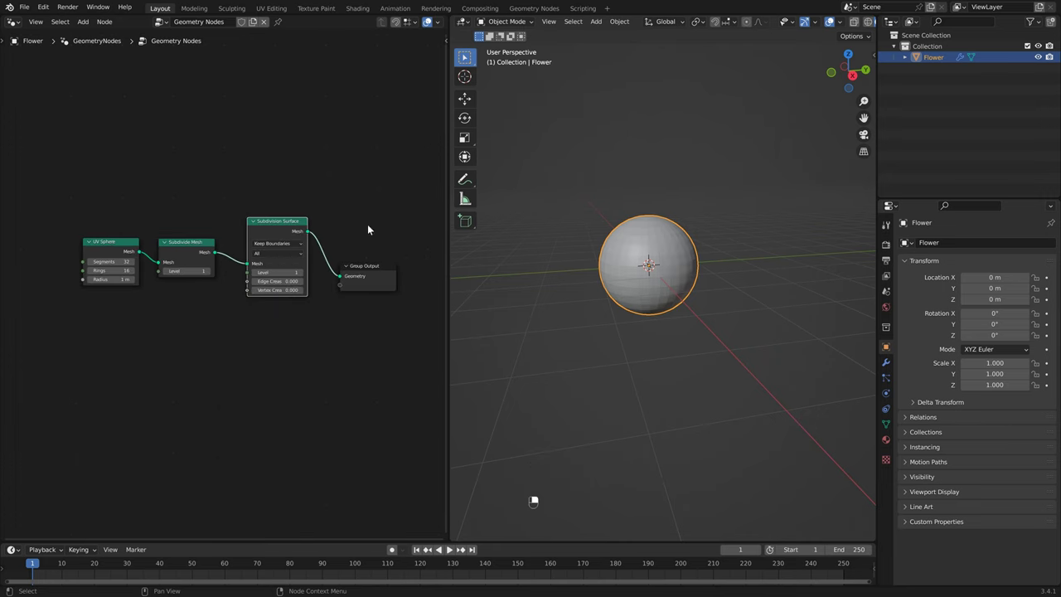
{"action": "key", "text": "h"}
{"action": "key", "text": "shift+a"}
{"action": "mouse_move", "coordinate": [653, 222]}
{"action": "left_click", "coordinate": [703, 225]}
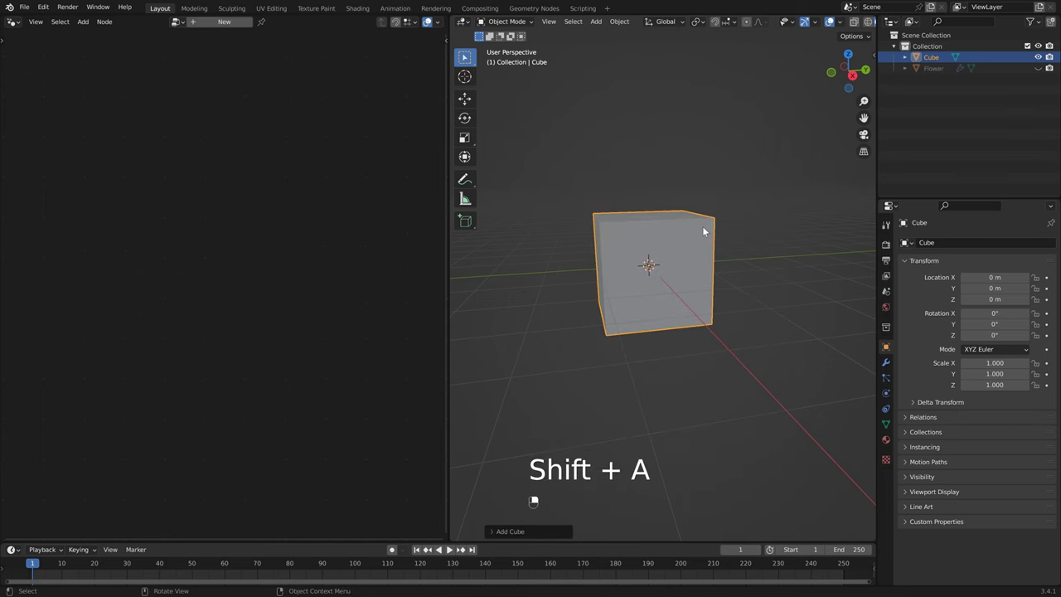
{"action": "left_click", "coordinate": [222, 24]}
{"action": "key", "text": "shift+a"}
{"action": "left_click", "coordinate": [240, 79]}
{"action": "left_click", "coordinate": [187, 269]}
{"action": "key", "text": "shift+a"}
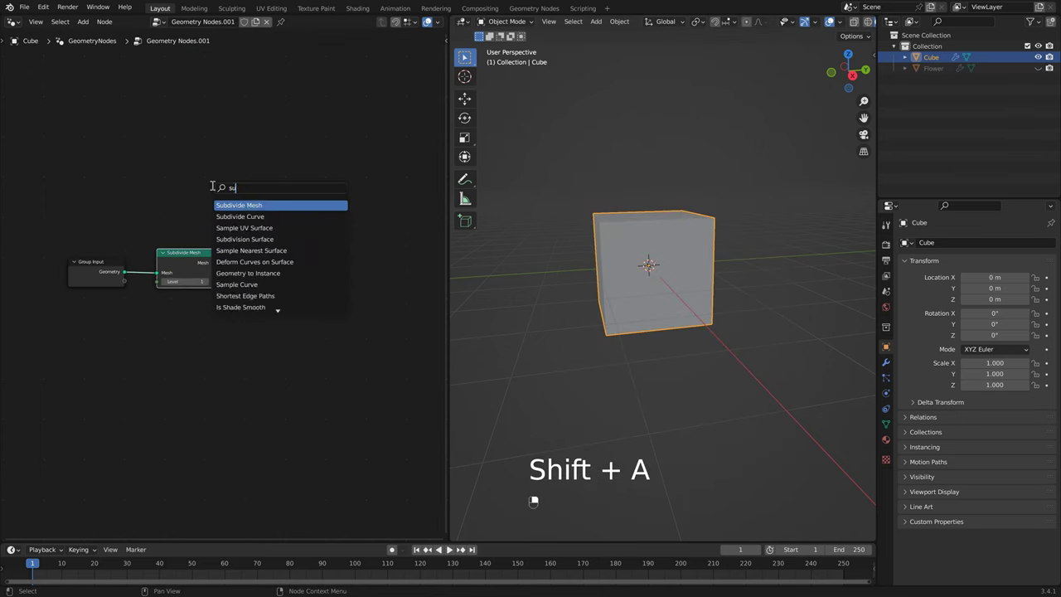
{"action": "left_click", "coordinate": [248, 204]}
{"action": "left_click", "coordinate": [289, 280]}
{"action": "key", "text": "m"}
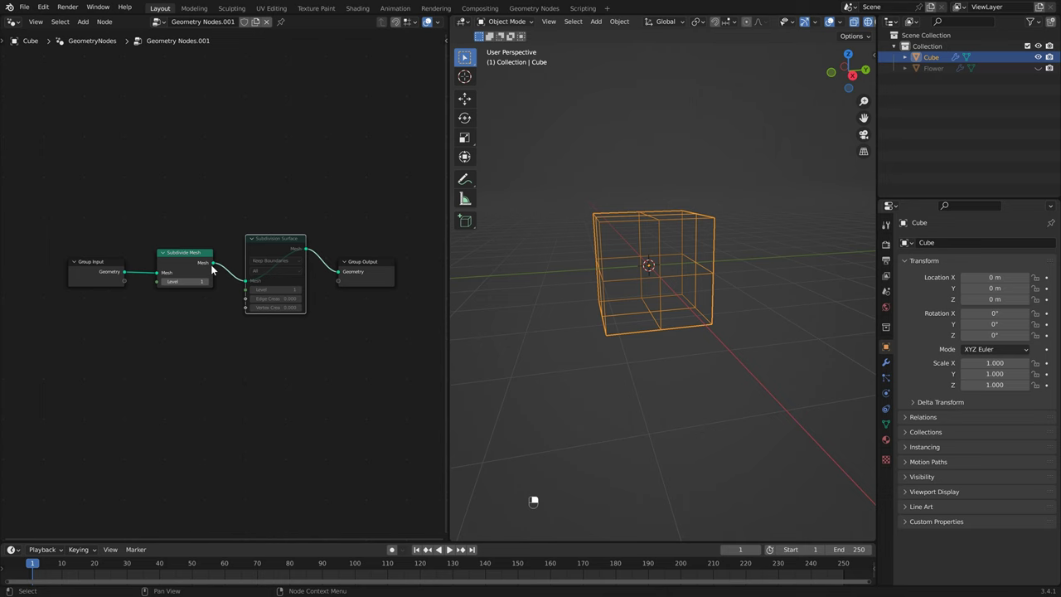
{"action": "left_click", "coordinate": [208, 282]}
{"action": "left_click", "coordinate": [208, 283]}
{"action": "left_click", "coordinate": [208, 282]}
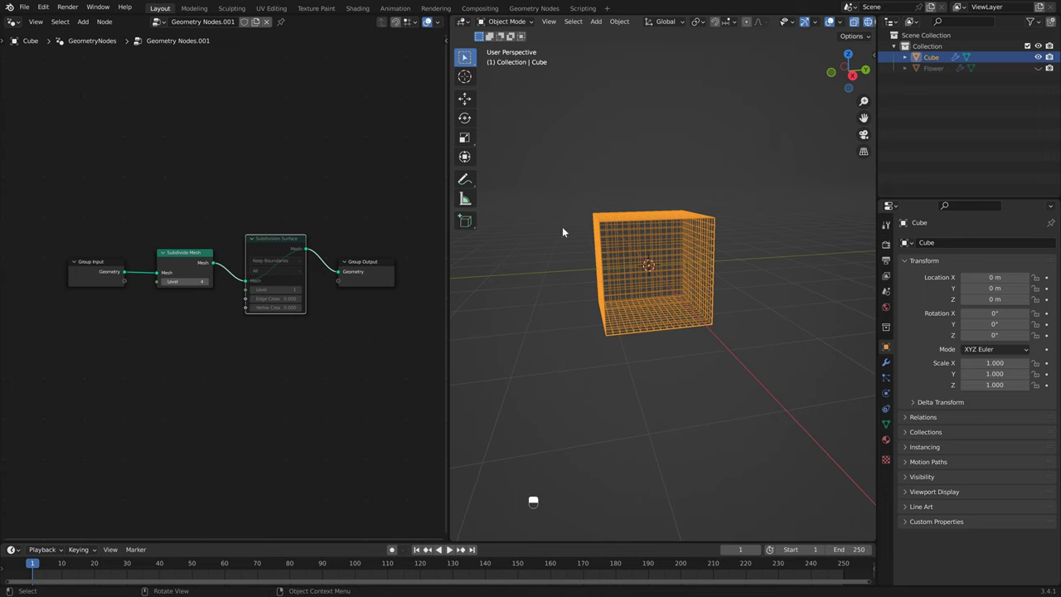
{"action": "left_click_drag", "start_coordinate": [178, 221], "coordinate": [308, 282]}
{"action": "key", "text": "m"}
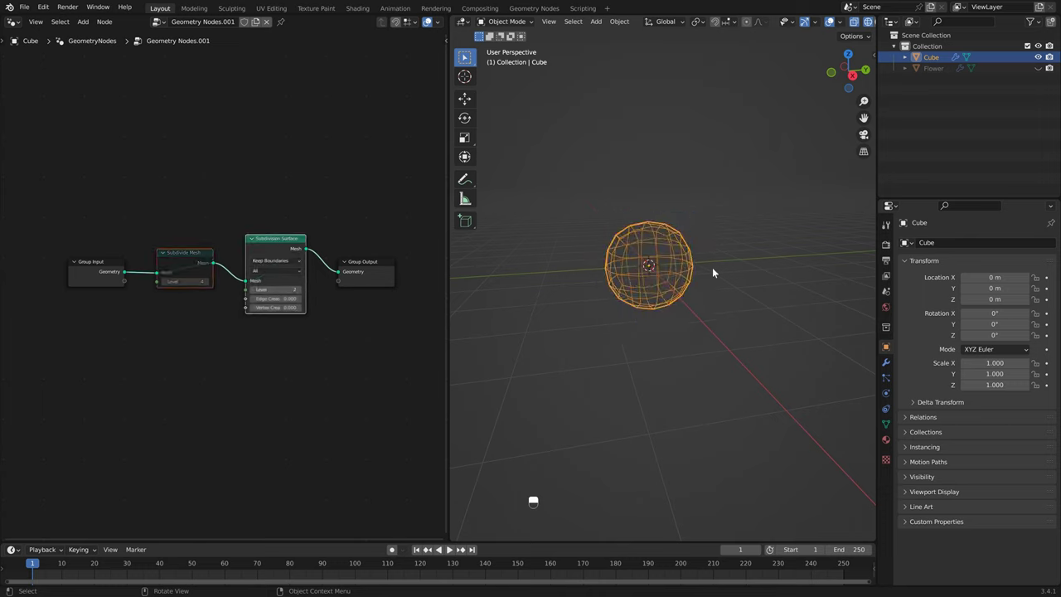
{"action": "key", "text": "Delete"}
{"action": "key", "text": "ctrl+z"}
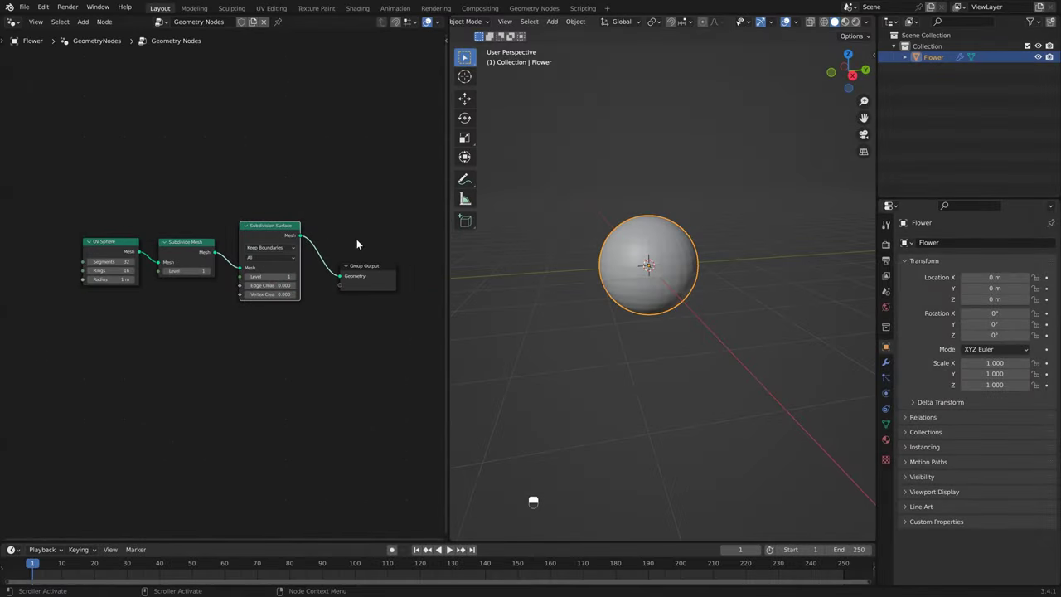
Drop a Set Position node (offset 0 m) onto the Subdivision Surface–Group Output link.
{"action": "scroll", "coordinate": [356, 243], "scroll_direction": "down", "scroll_amount": 2}
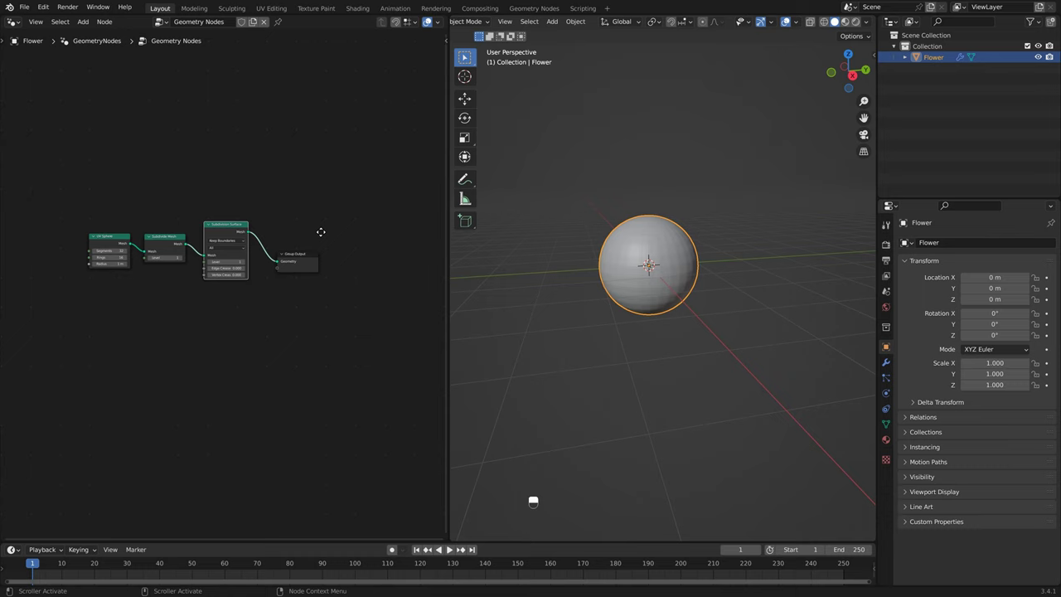
{"action": "key", "text": "shift+a"}
{"action": "type", "text": "set"}
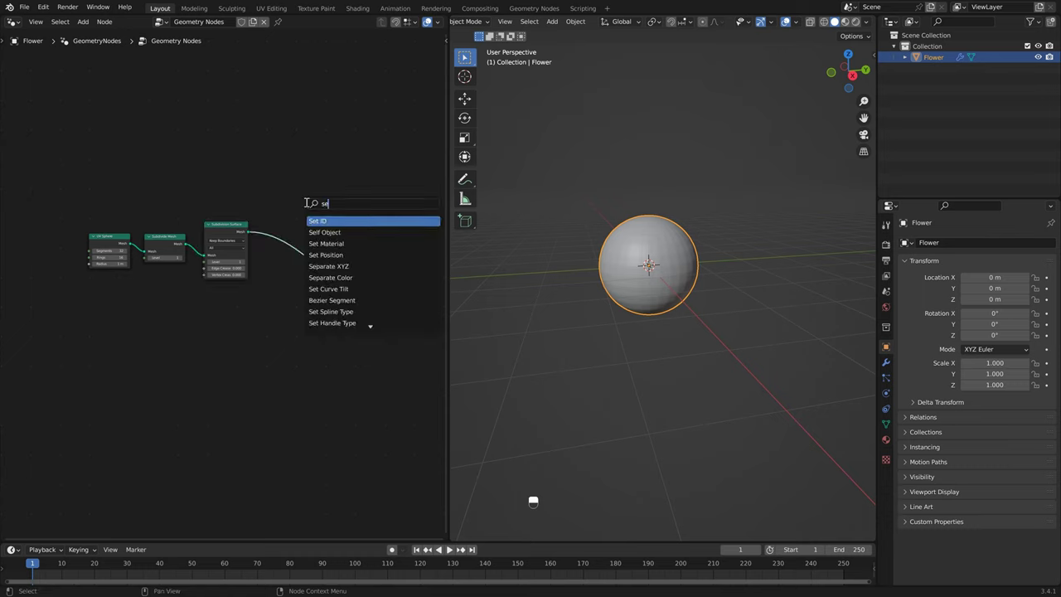
{"action": "left_click", "coordinate": [325, 243]}
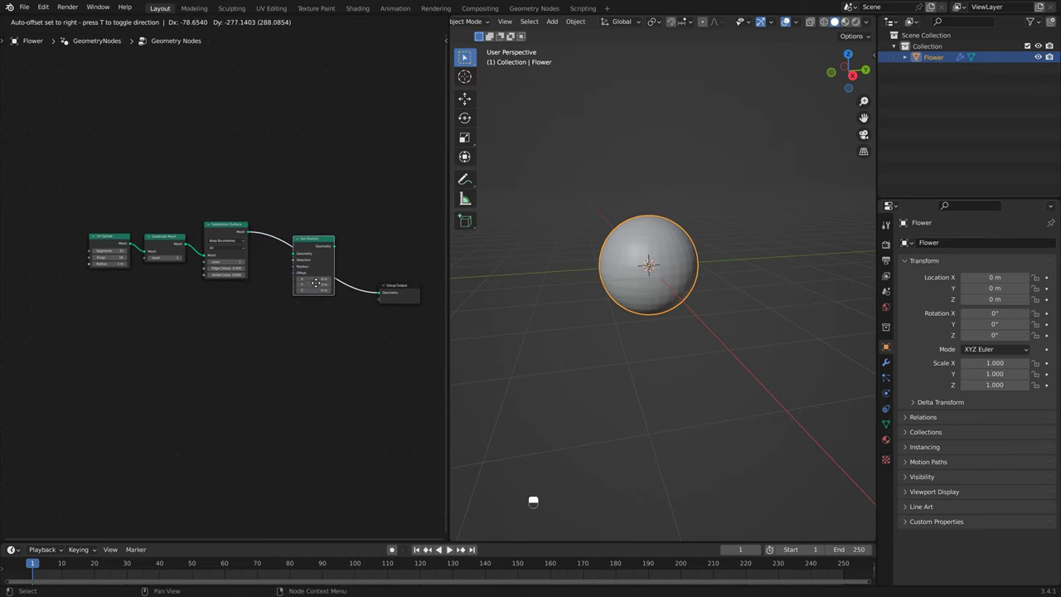
{"action": "left_click", "coordinate": [321, 272]}
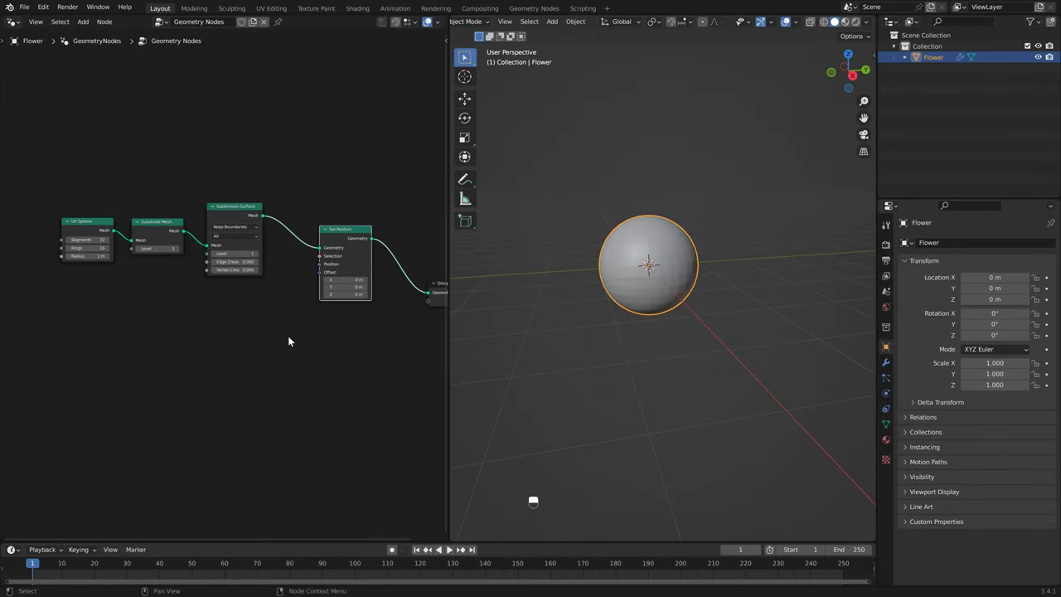
{"action": "scroll", "coordinate": [249, 340], "scroll_direction": "up", "scroll_amount": 3, "text": "ctrl"}
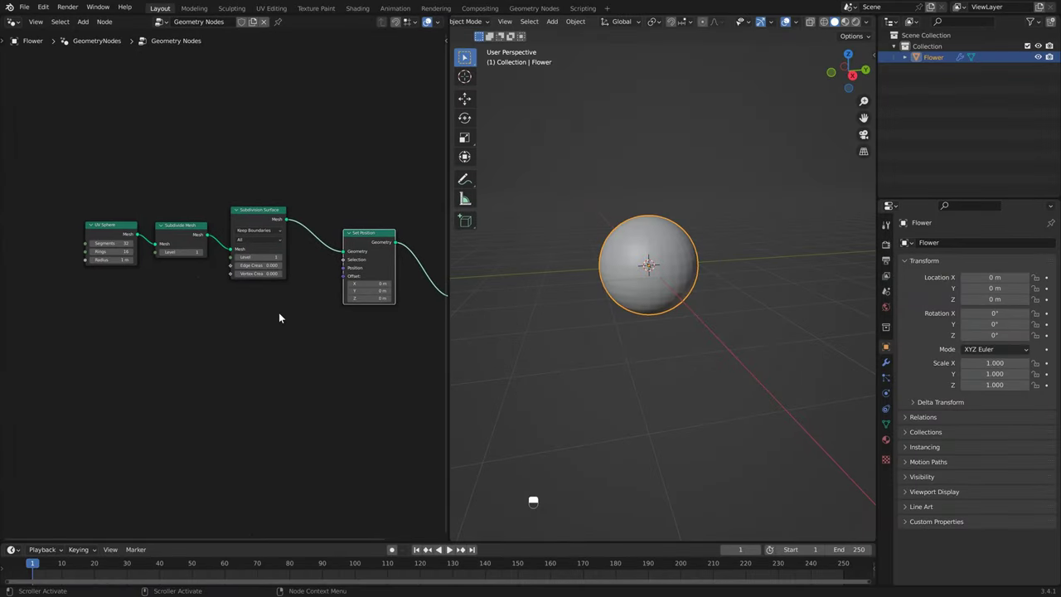
Add a Rings-type Wave Texture and wire its Fac into Set Position's Offset.
{"action": "key", "text": "shift+a"}
{"action": "type", "text": "wave"}
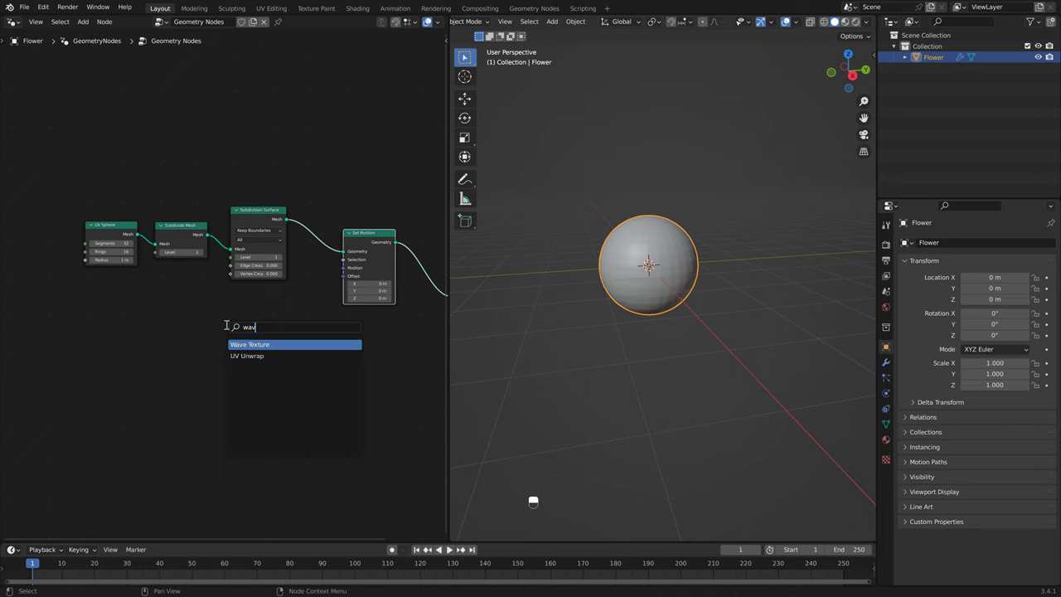
{"action": "left_click", "coordinate": [252, 344]}
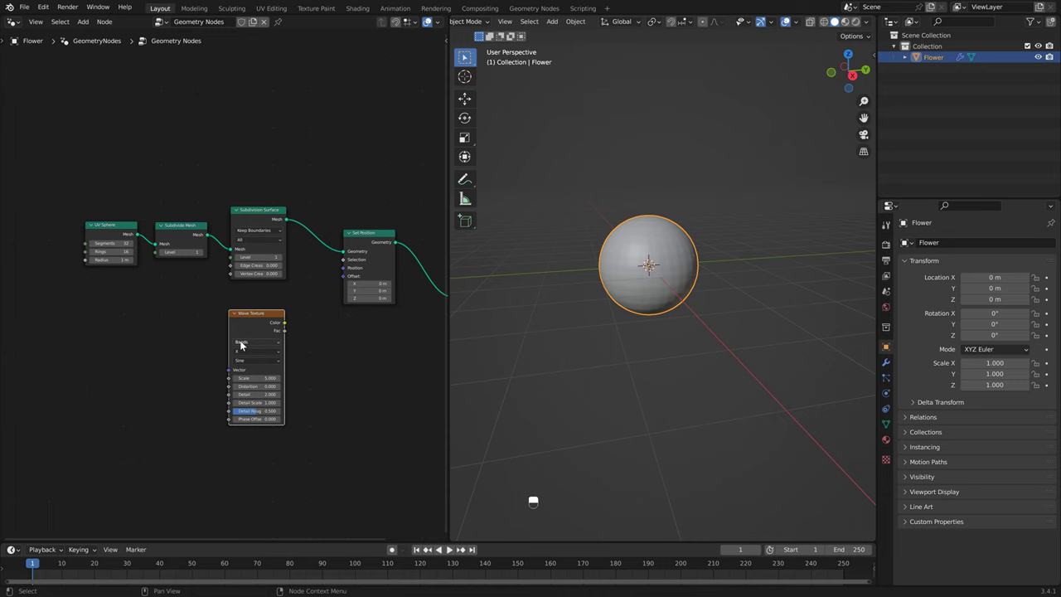
{"action": "left_click", "coordinate": [262, 344]}
{"action": "left_click_drag", "start_coordinate": [284, 331], "coordinate": [344, 276]}
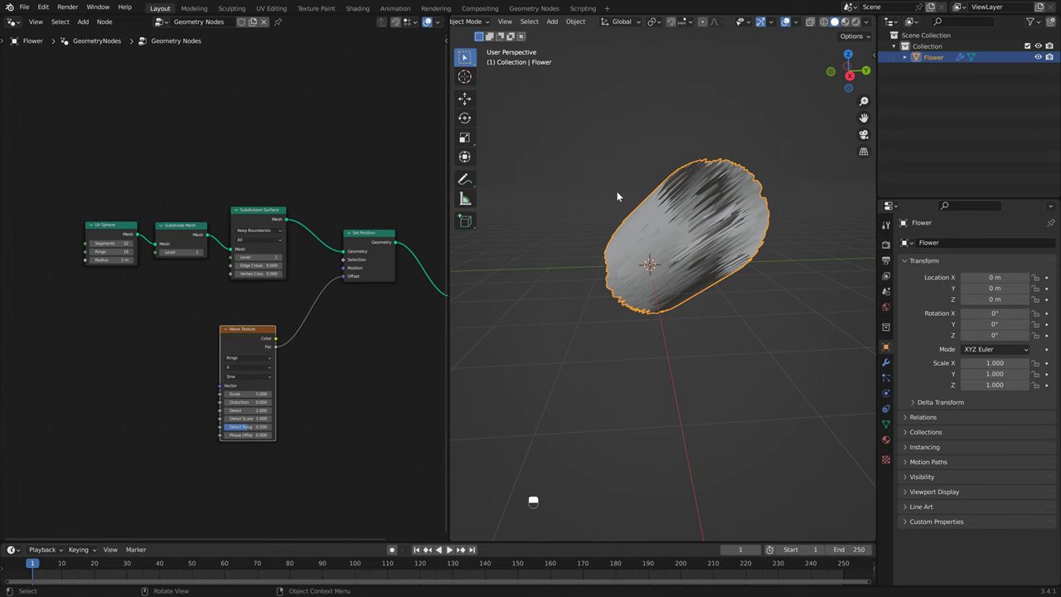
Insert a Vector Math node set to Multiply on the Fac–Offset link.
{"action": "key", "text": "shift+a"}
{"action": "type", "text": "vec"}
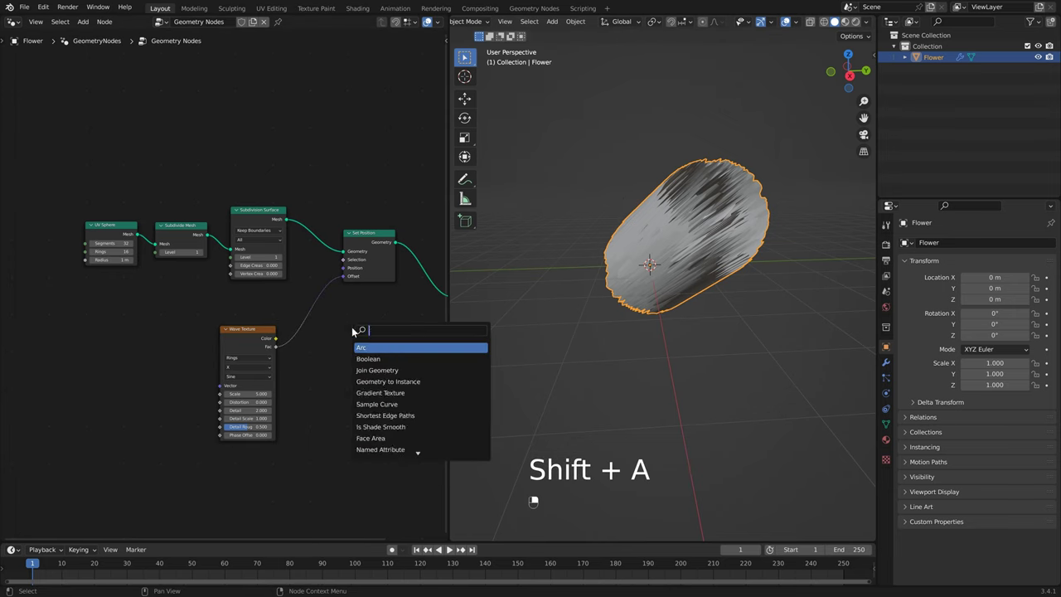
{"action": "key", "text": "Down"}
{"action": "key", "text": "Return"}
{"action": "left_click", "coordinate": [332, 323]}
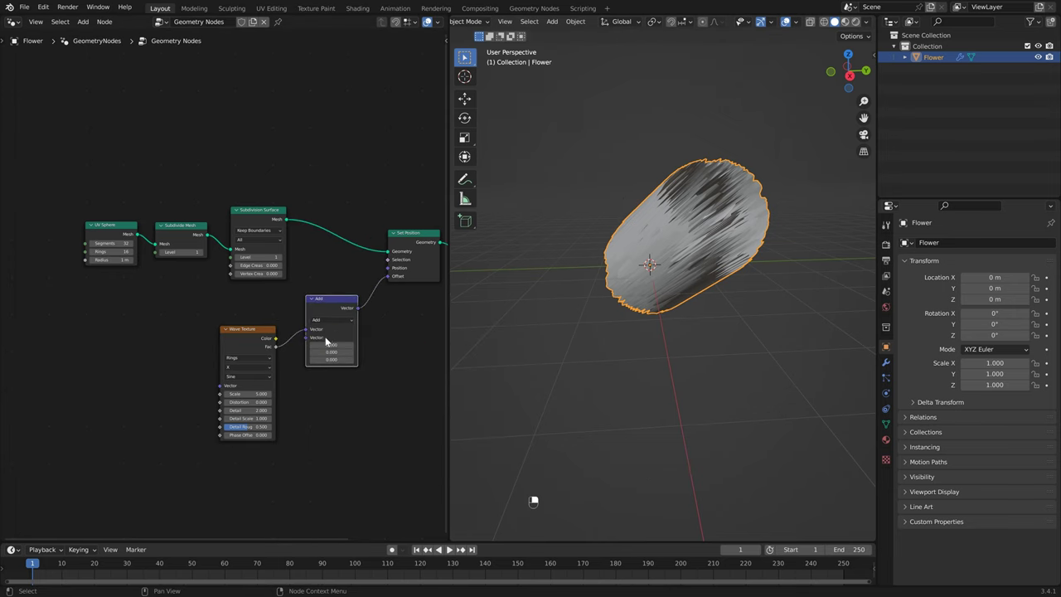
{"action": "left_click", "coordinate": [331, 320]}
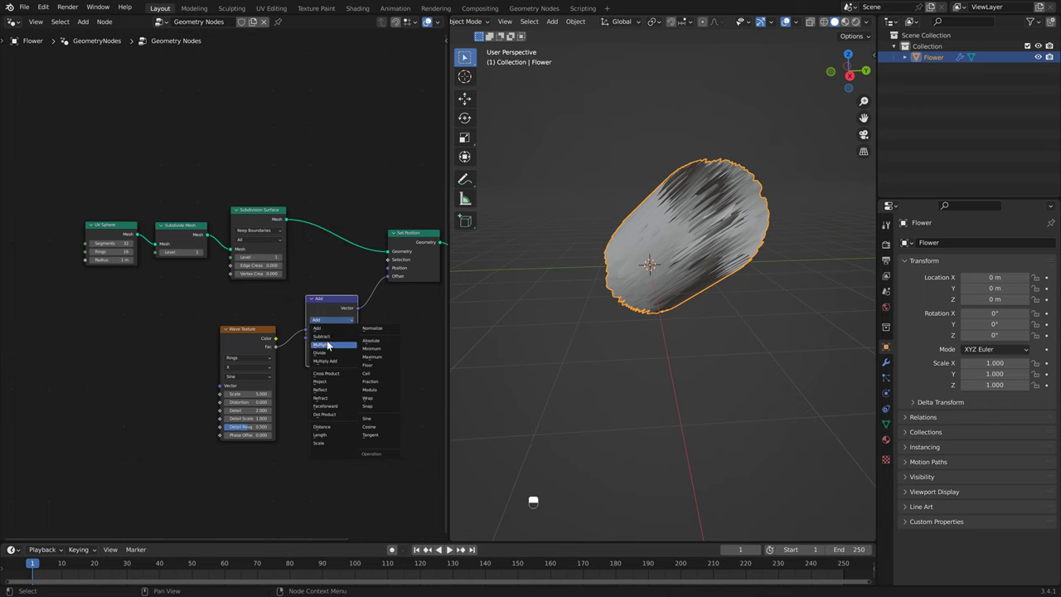
{"action": "left_click", "coordinate": [329, 345]}
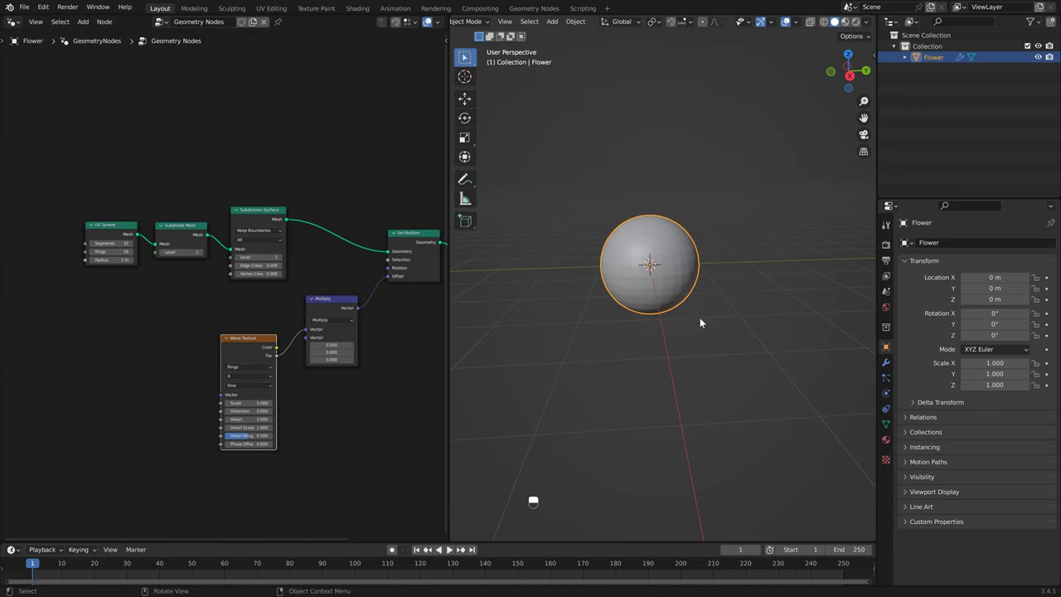
Add a Normal node and connect it to Multiply's first Vector input.
{"action": "key", "text": "shift+a"}
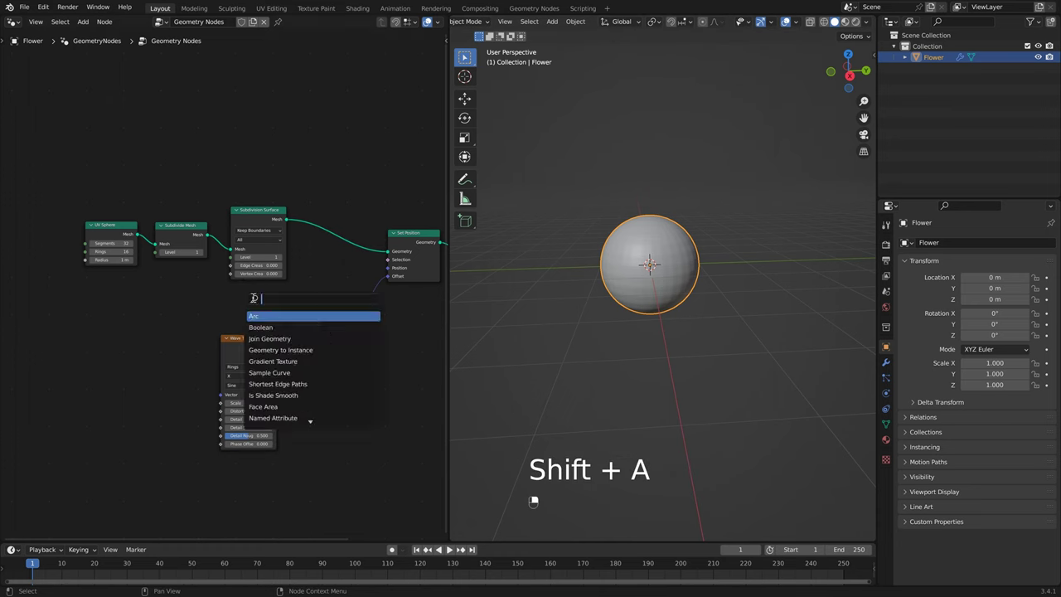
{"action": "left_click", "coordinate": [273, 310]}
{"action": "left_click", "coordinate": [275, 303]}
{"action": "left_click_drag", "start_coordinate": [281, 312], "coordinate": [307, 329]}
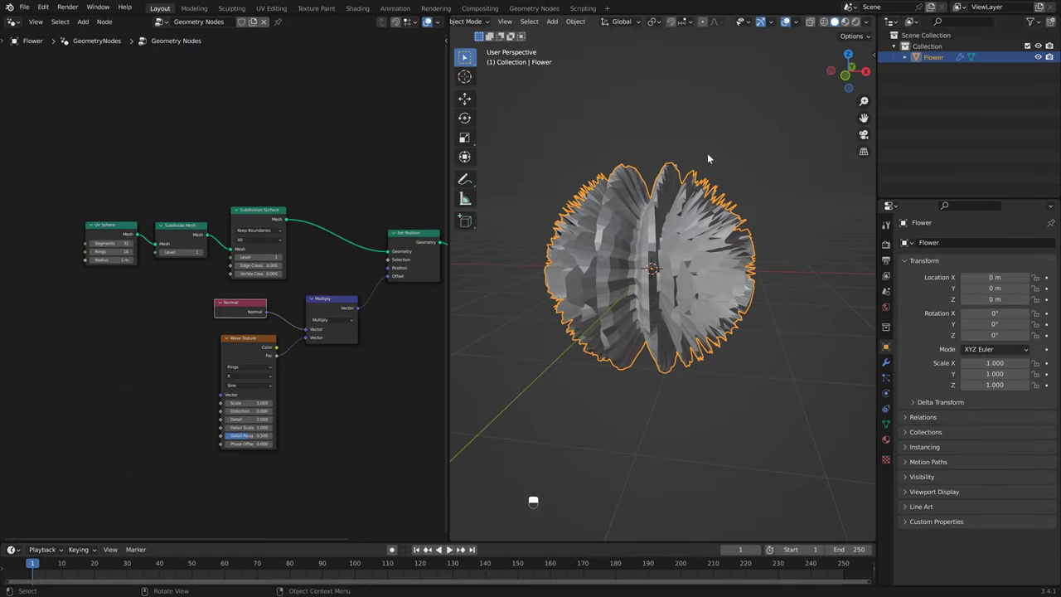
Mute the subdivision and Set Position nodes and orbit to inspect the faceted sphere.
{"action": "middle_click_drag", "start_coordinate": [707, 154], "coordinate": [658, 226]}
{"action": "key", "text": "m"}
{"action": "scroll", "coordinate": [670, 257], "scroll_direction": "up", "scroll_amount": 5}
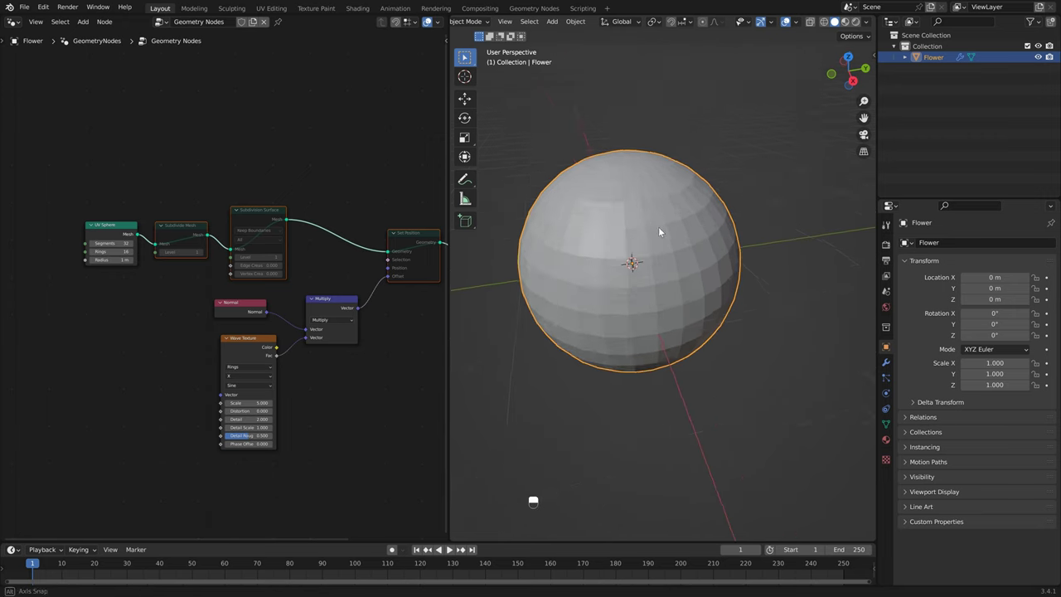
{"action": "scroll", "coordinate": [675, 257], "scroll_direction": "down", "scroll_amount": 2}
{"action": "middle_click_drag", "start_coordinate": [687, 287], "coordinate": [671, 265]}
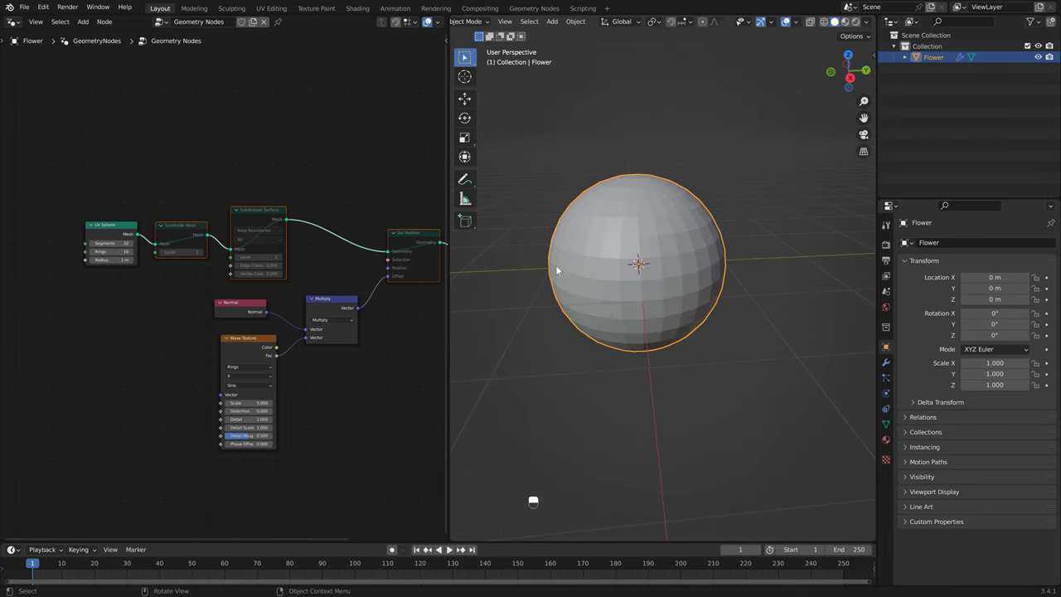
{"action": "middle_click_drag", "start_coordinate": [722, 263], "coordinate": [644, 219]}
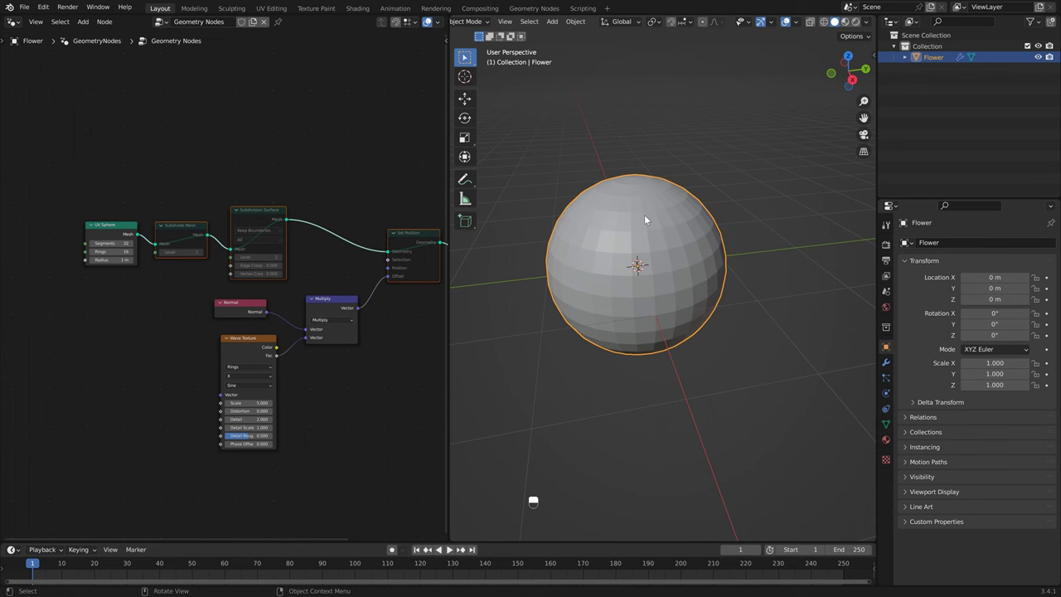
Unmute the nodes and change the Wave Texture ring direction from X to Z.
{"action": "key", "text": "m"}
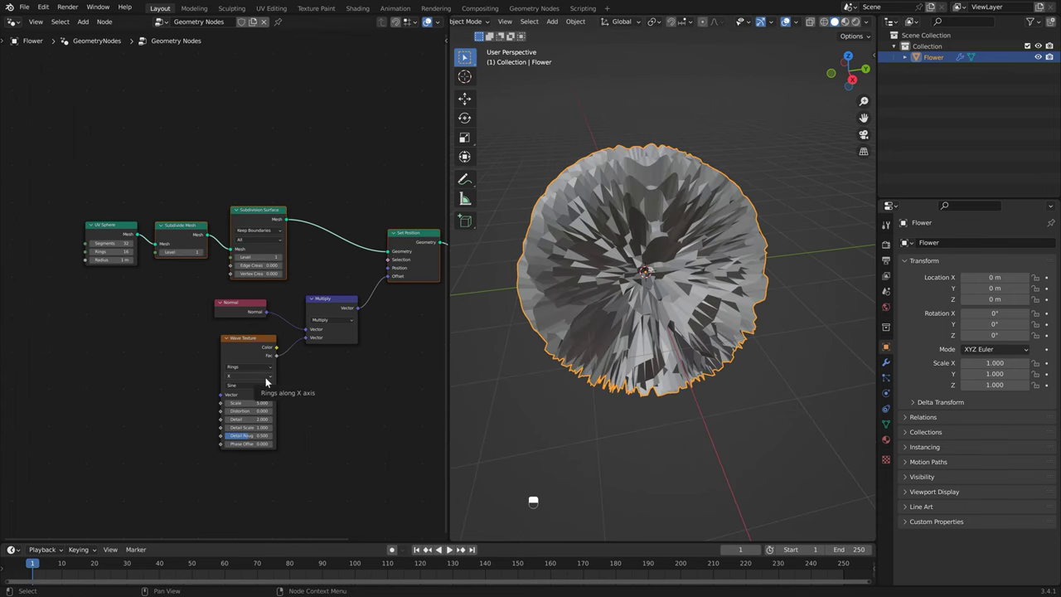
{"action": "left_click", "coordinate": [256, 377]}
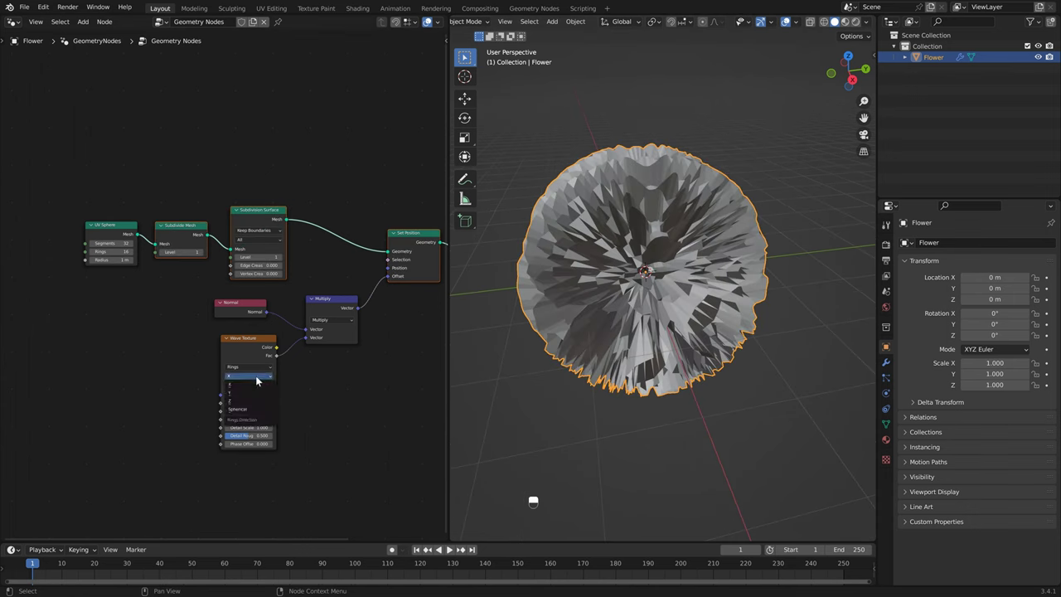
{"action": "left_click", "coordinate": [253, 399]}
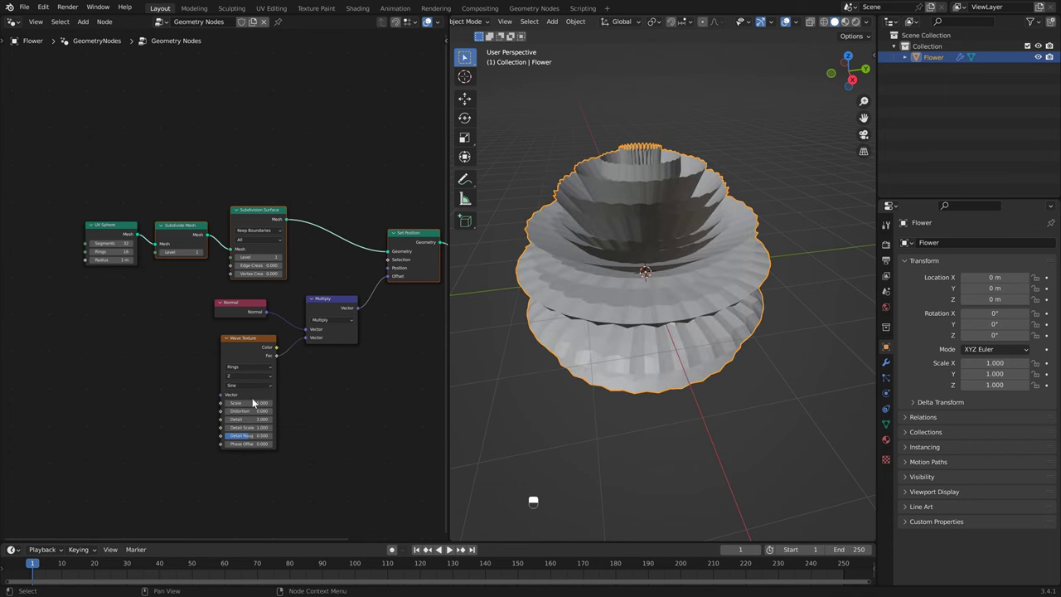
{"action": "middle_click_drag", "start_coordinate": [830, 224], "coordinate": [742, 161]}
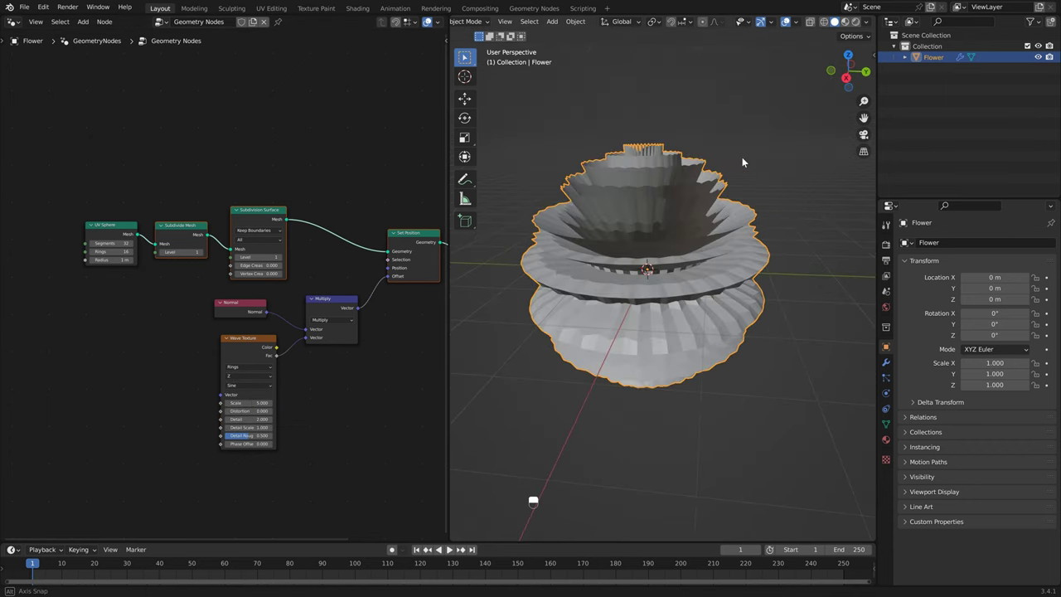
{"action": "key", "text": "Home"}
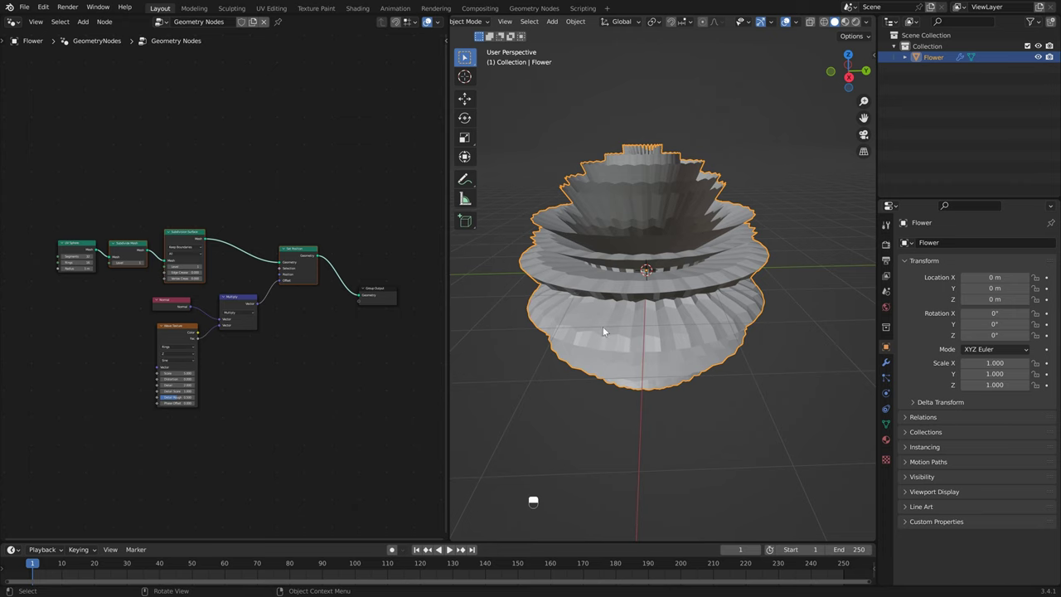
Add a Transform node before Group Output that rotates Flower 90° on Y.
{"action": "key", "text": "shift+a"}
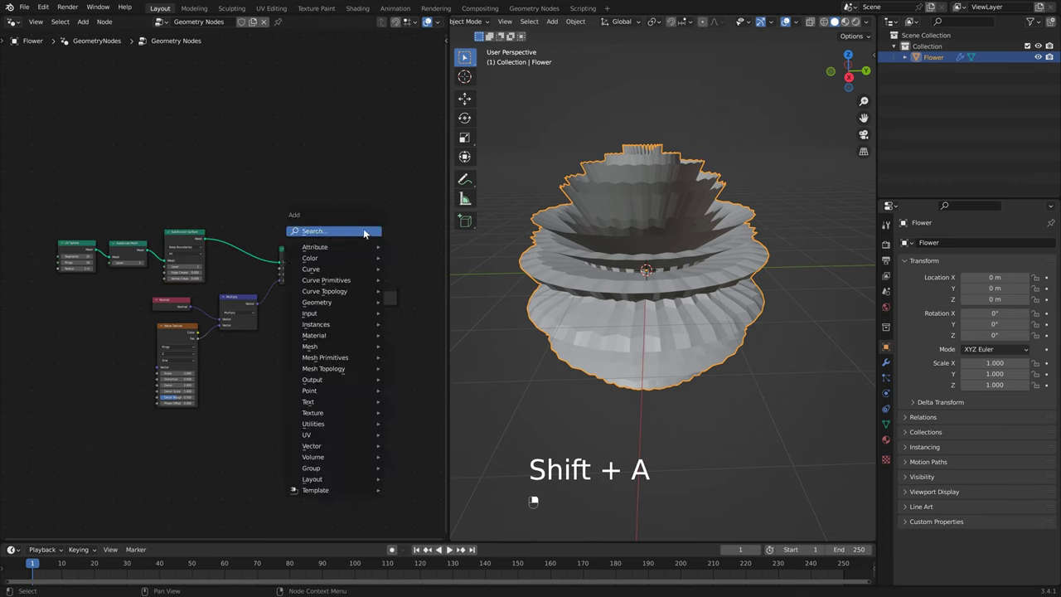
{"action": "type", "text": "tra"}
{"action": "key", "text": "Return"}
{"action": "left_click", "coordinate": [386, 272]}
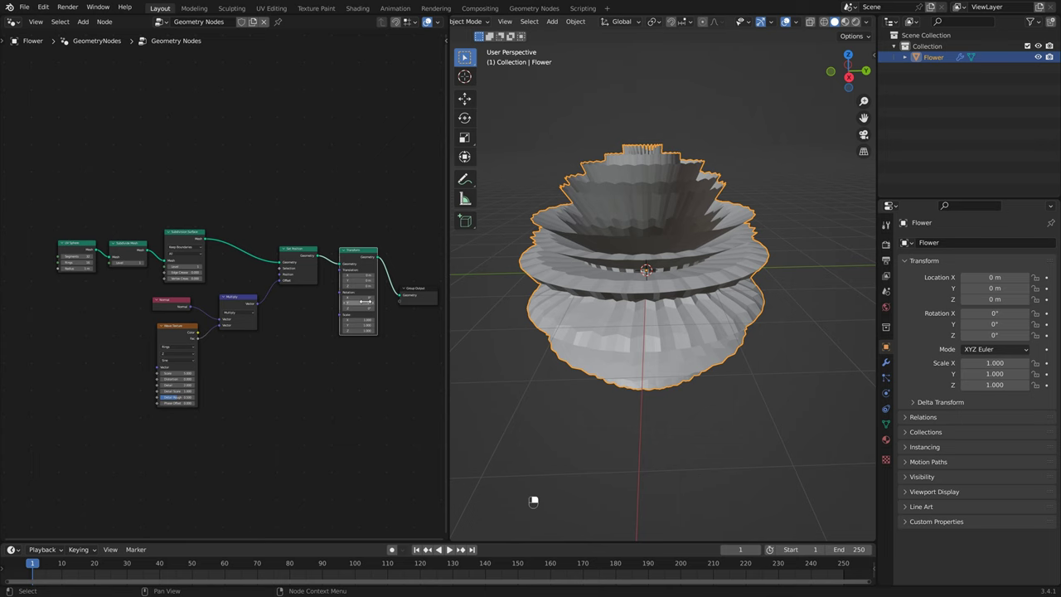
{"action": "scroll", "coordinate": [537, 278], "scroll_direction": "down", "scroll_amount": 1}
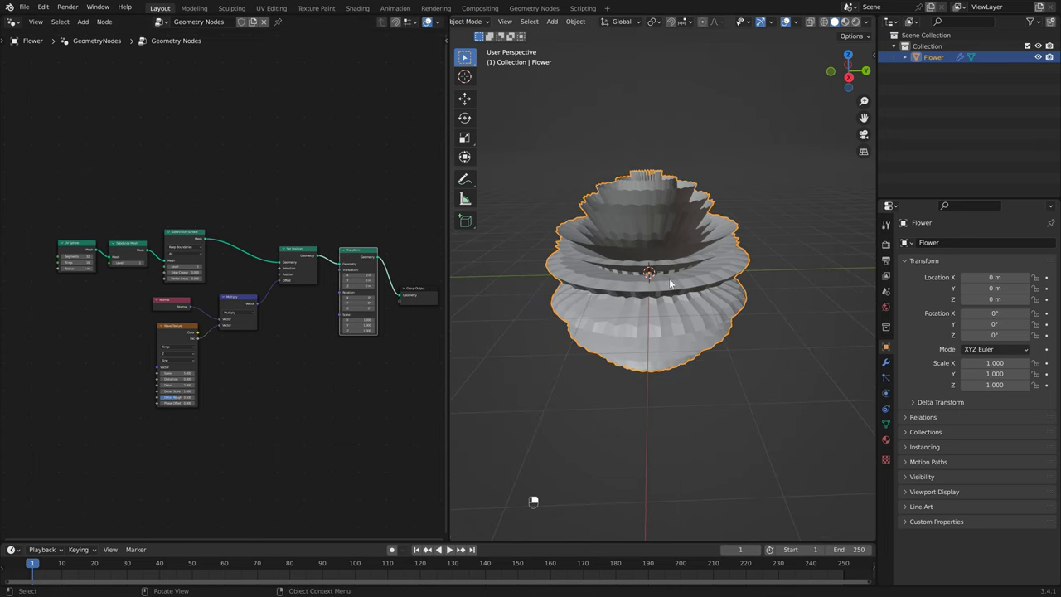
{"action": "scroll", "coordinate": [402, 294], "scroll_direction": "up", "scroll_amount": 2}
{"action": "type", "text": "0"}
{"action": "key", "text": "Return"}
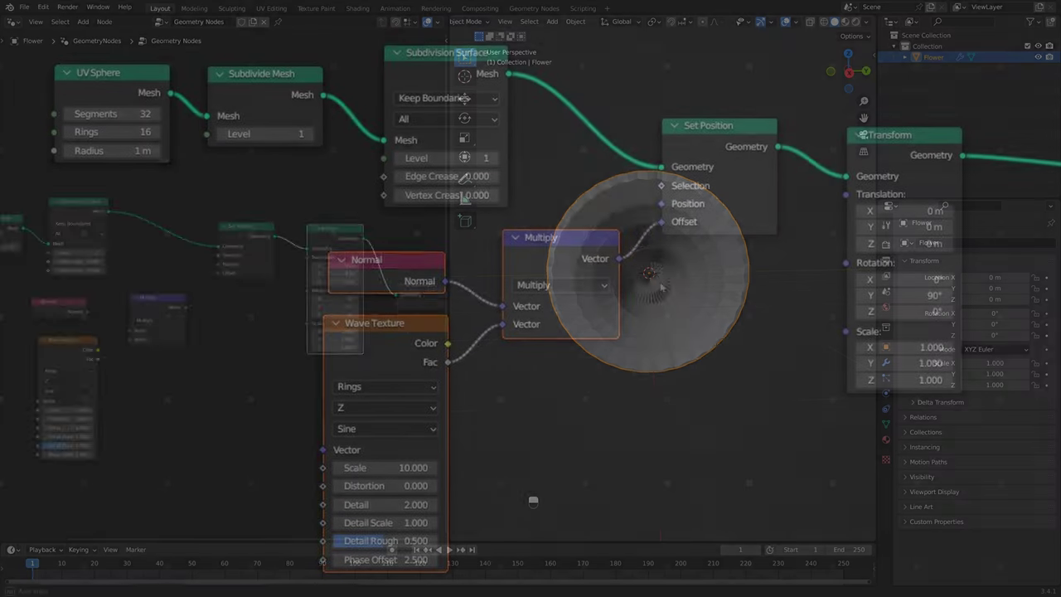
Set the Wave Texture Scale to 10 and select the Transform and Group Output nodes.
{"action": "scroll", "coordinate": [241, 383], "scroll_direction": "up", "scroll_amount": 3, "text": "ctrl"}
{"action": "left_click", "coordinate": [151, 388]}
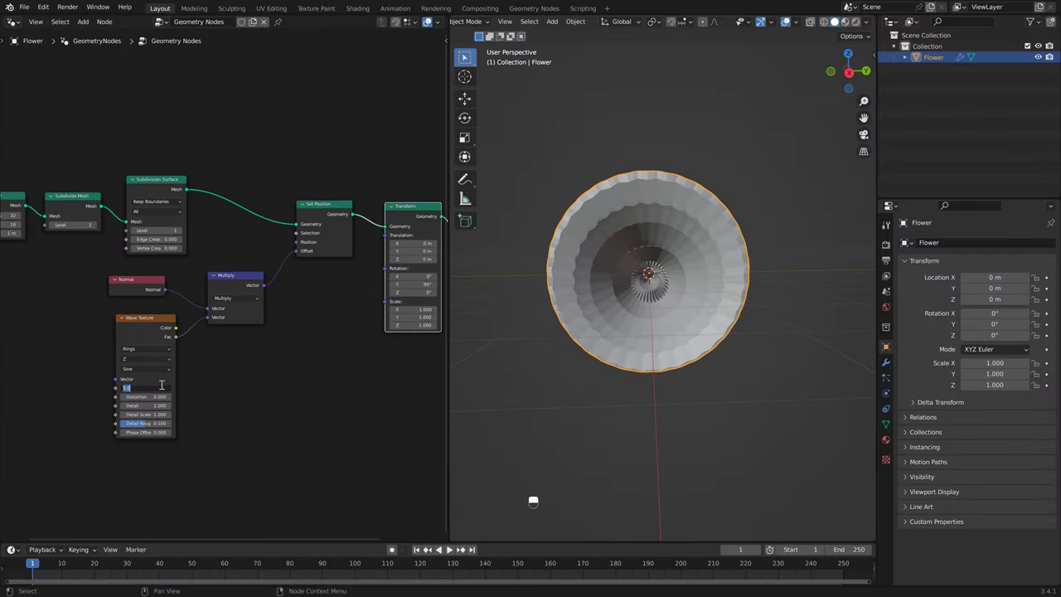
{"action": "type", "text": "10"}
{"action": "key", "text": "Return"}
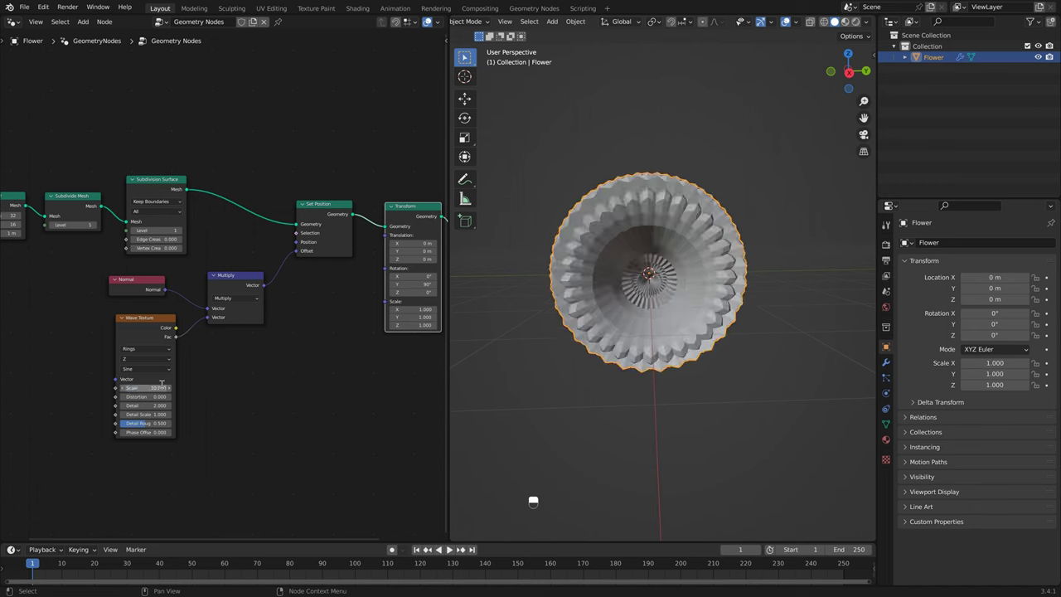
{"action": "key", "text": "KP_3"}
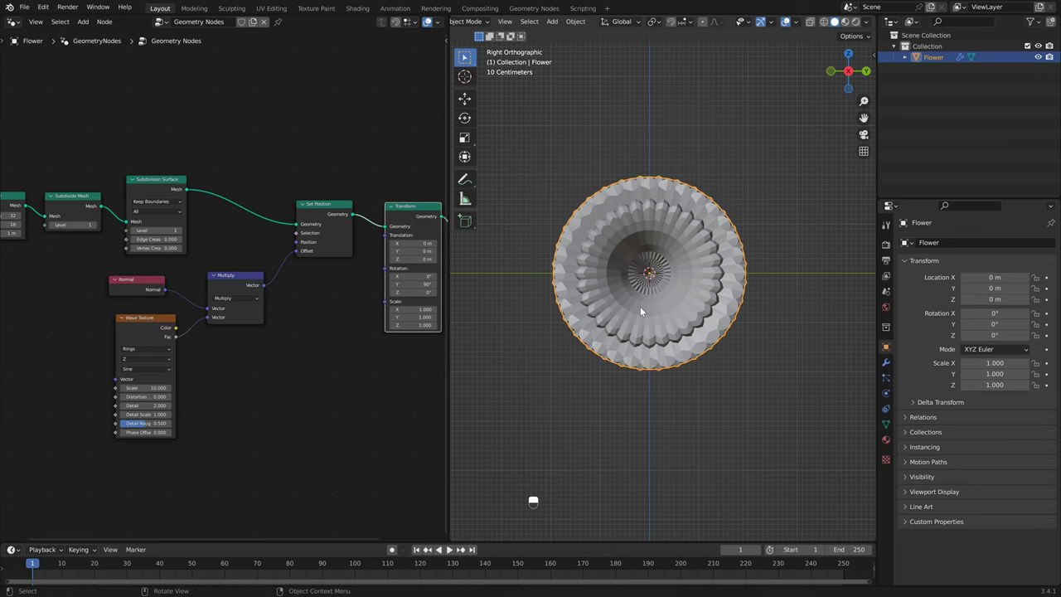
{"action": "scroll", "coordinate": [147, 276], "scroll_direction": "down", "scroll_amount": 3}
{"action": "left_click_drag", "start_coordinate": [286, 224], "coordinate": [354, 279]}
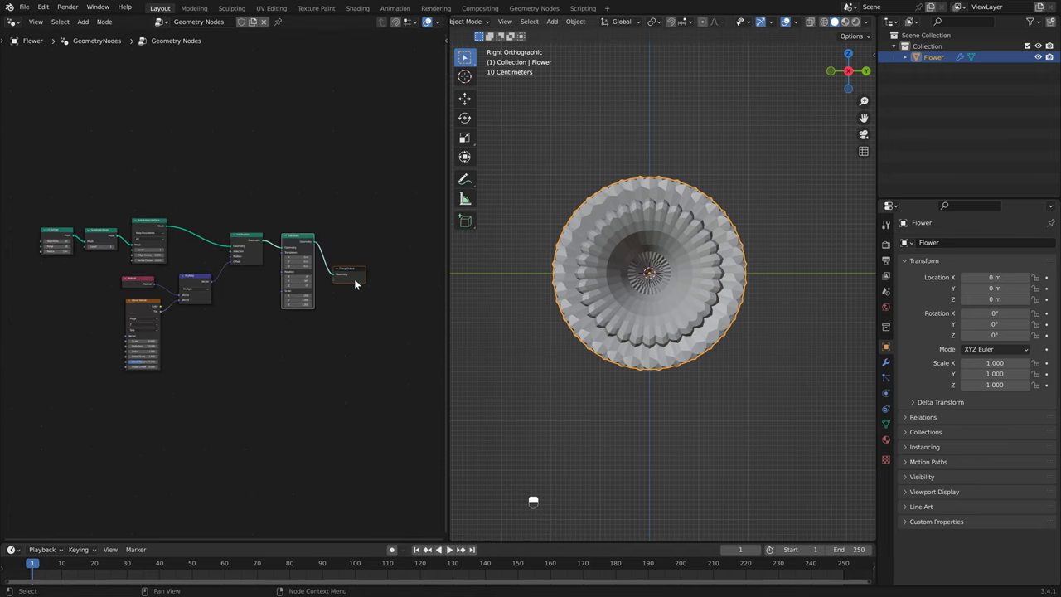
Move the output nodes right and select Set Position with its Normal, Multiply and Wave Texture.
{"action": "key", "text": "g"}
{"action": "left_click", "coordinate": [426, 286]}
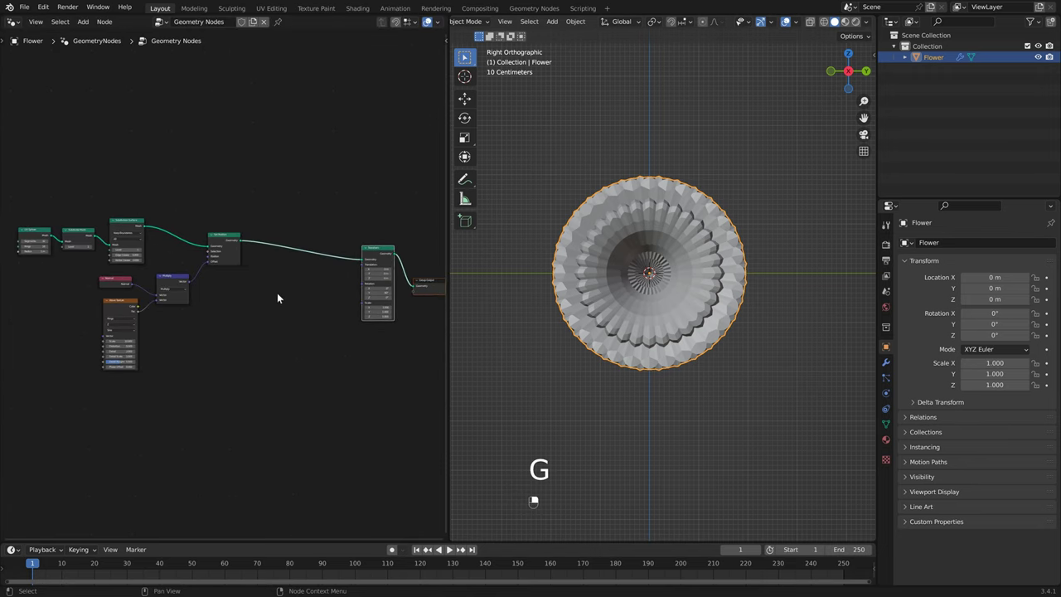
{"action": "left_click_drag", "start_coordinate": [87, 279], "coordinate": [174, 319]}
{"action": "left_click", "coordinate": [227, 246]}
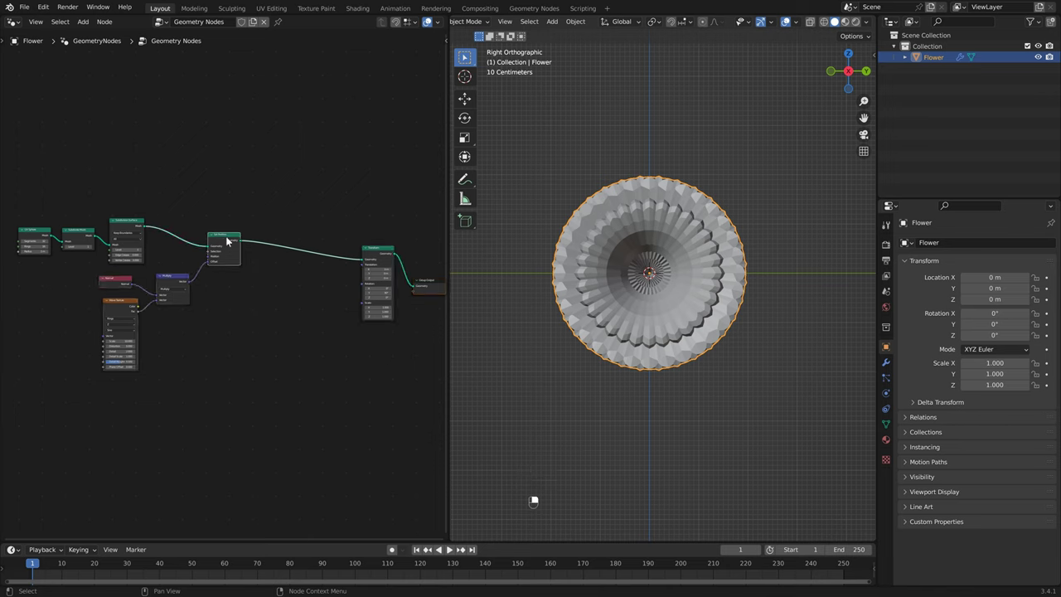
Duplicate that chain, wire the new Set Position in, and set Detail and Detail Scale to 0.
{"action": "key", "text": "shift+d"}
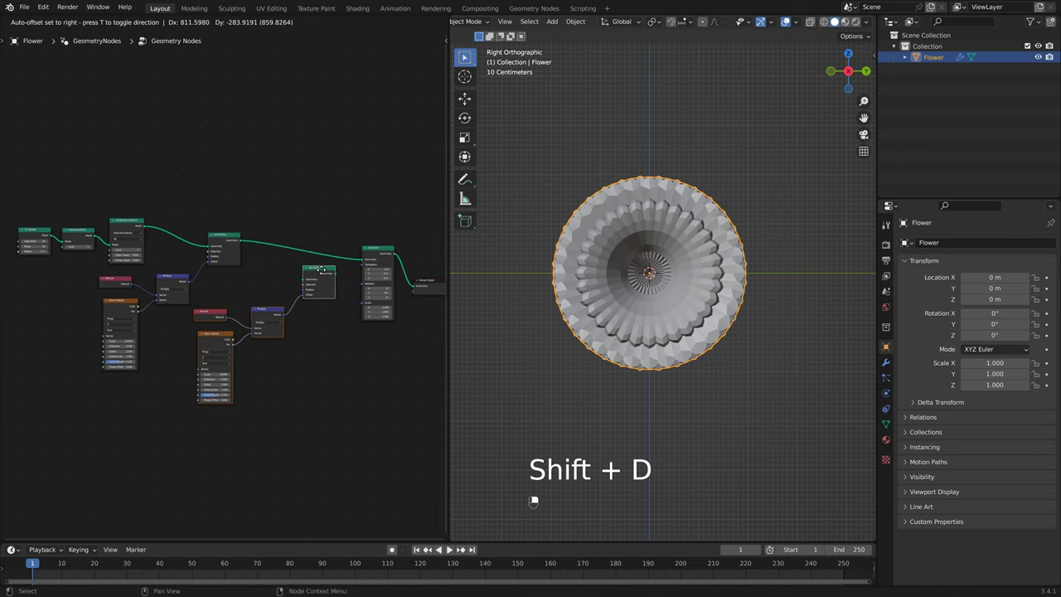
{"action": "left_click", "coordinate": [321, 269]}
{"action": "left_click_drag", "start_coordinate": [336, 271], "coordinate": [321, 246]}
{"action": "scroll", "coordinate": [194, 371], "scroll_direction": "up", "scroll_amount": 2}
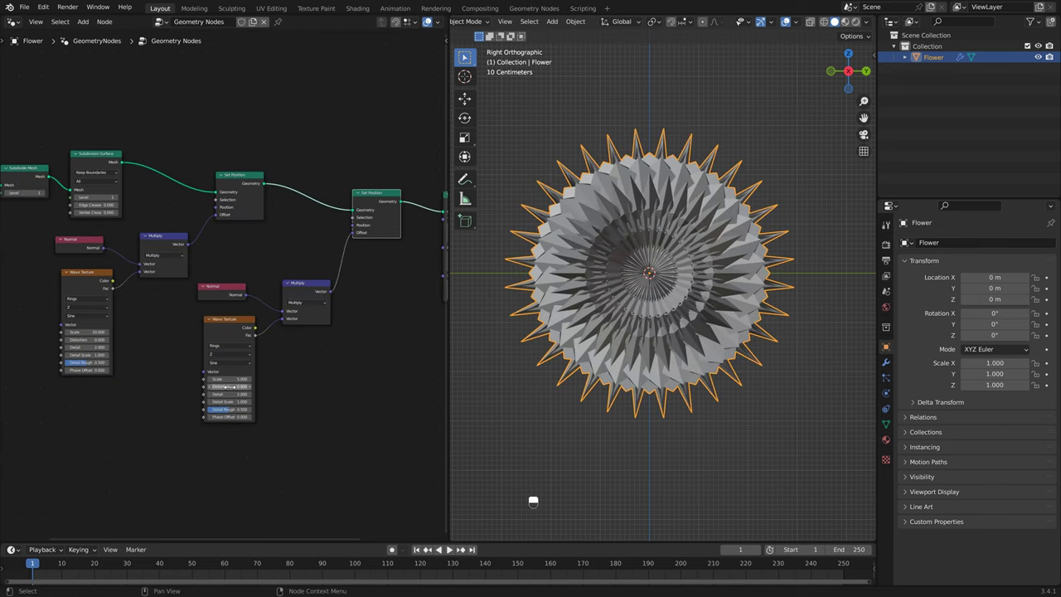
{"action": "left_click_drag", "start_coordinate": [226, 386], "coordinate": [237, 414]}
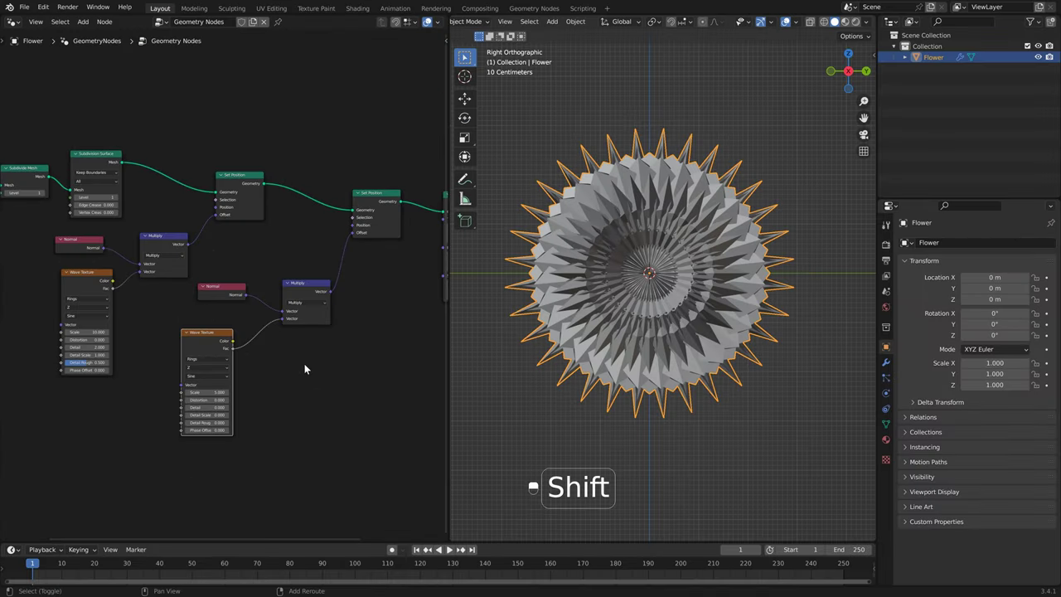
Insert a Math node on the second wave's Fac link, set to Multiply with a value of about 0.5.
{"action": "key", "text": "shift+a"}
{"action": "type", "text": "math"}
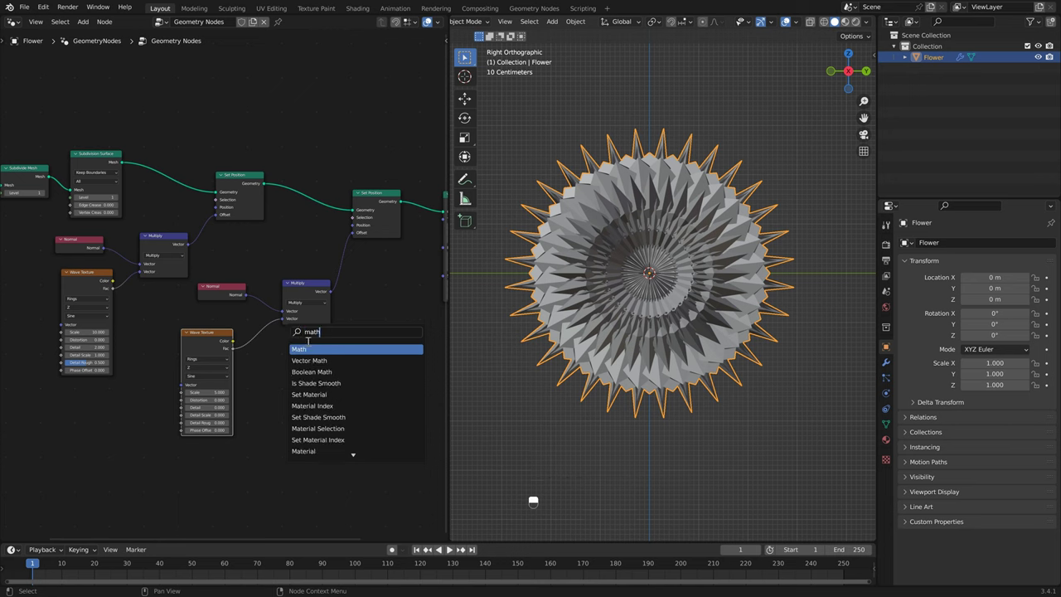
{"action": "key", "text": "Return"}
{"action": "left_click", "coordinate": [290, 356]}
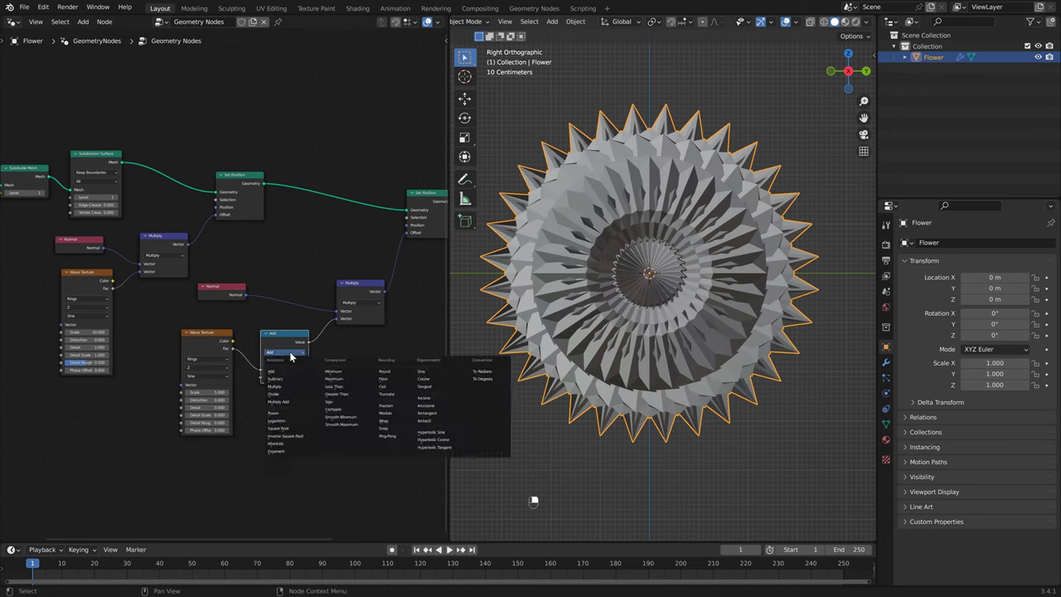
{"action": "left_click", "coordinate": [289, 387]}
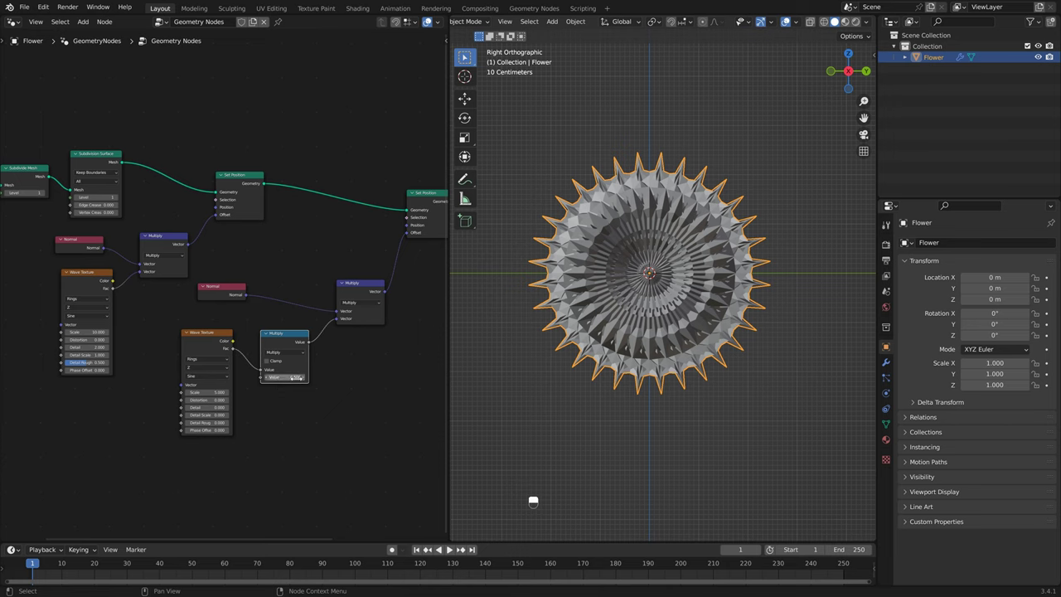
{"action": "middle_click_drag", "start_coordinate": [291, 377], "coordinate": [272, 369]}
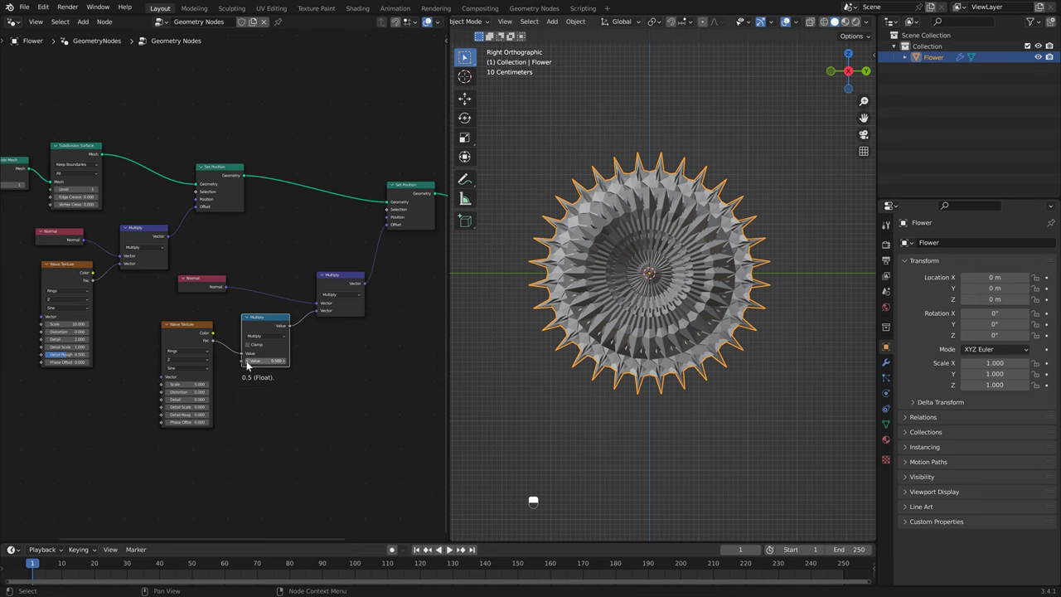
{"action": "left_click_drag", "start_coordinate": [246, 366], "coordinate": [246, 365]}
{"action": "left_click", "coordinate": [401, 194]}
{"action": "key", "text": "m"}
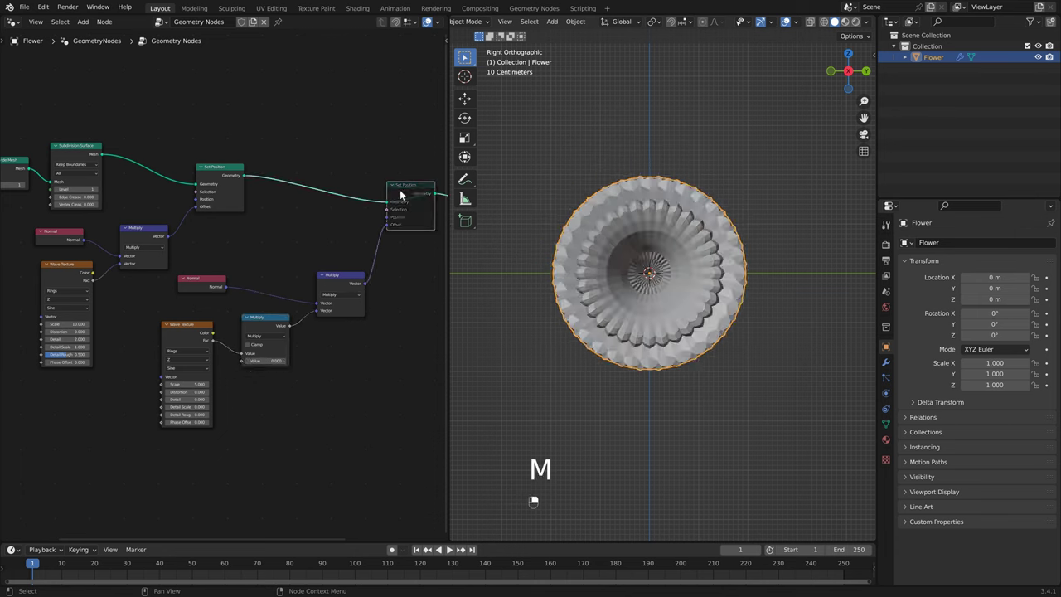
{"action": "key", "text": "m"}
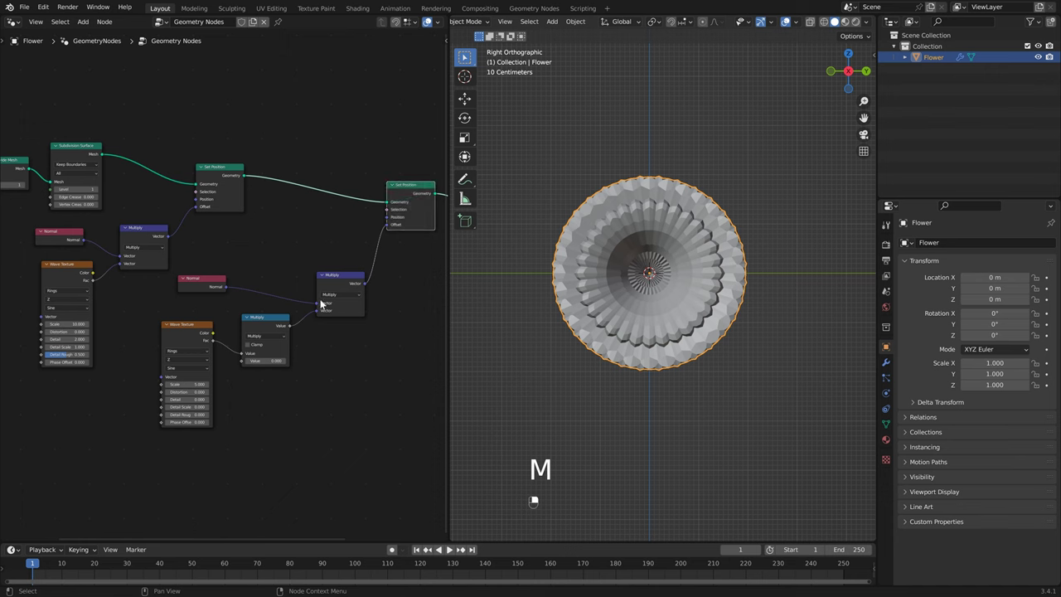
{"action": "left_click_drag", "start_coordinate": [283, 364], "coordinate": [283, 369]}
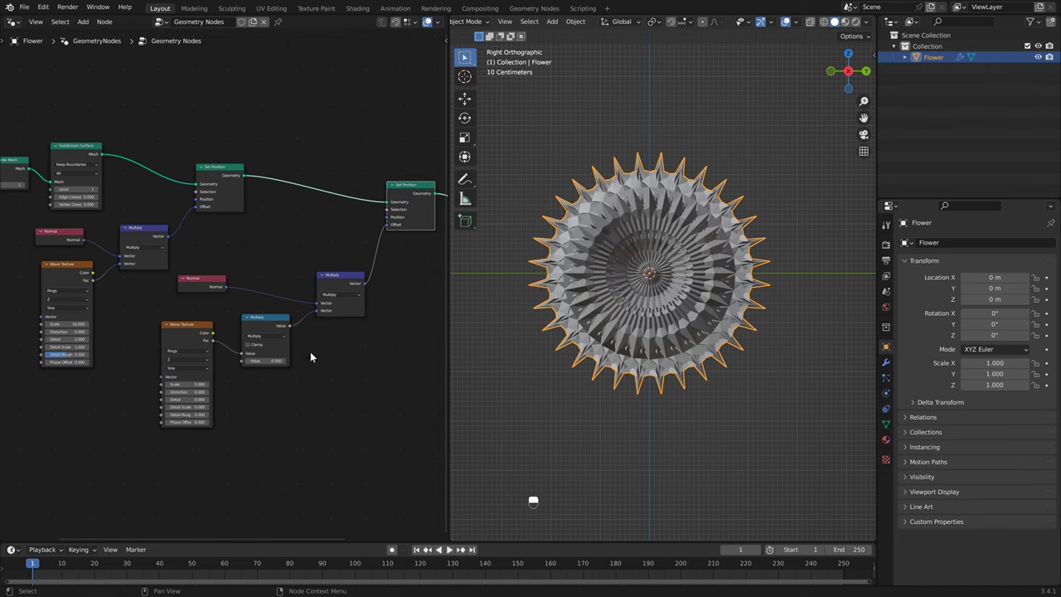
Add a Subdivision Surface node between Set Position and Transform and adjust its level.
{"action": "scroll", "coordinate": [308, 356], "scroll_direction": "down", "scroll_amount": 2}
{"action": "key", "text": "g"}
{"action": "scroll", "coordinate": [307, 227], "scroll_direction": "up", "scroll_amount": 2}
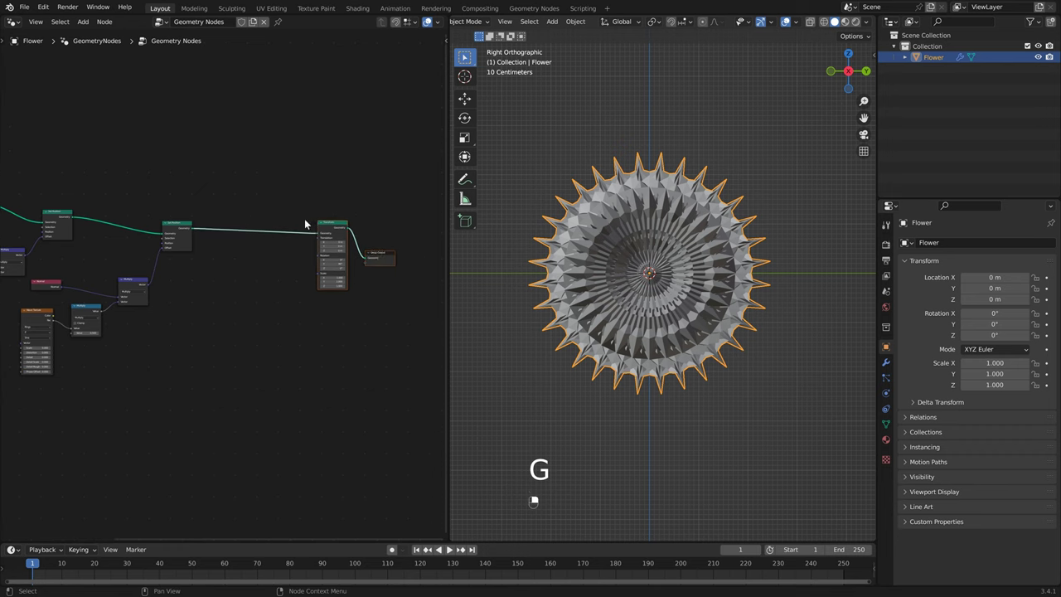
{"action": "key", "text": "shift+a"}
{"action": "type", "text": "sub"}
{"action": "left_click", "coordinate": [351, 199]}
{"action": "left_click", "coordinate": [306, 227]}
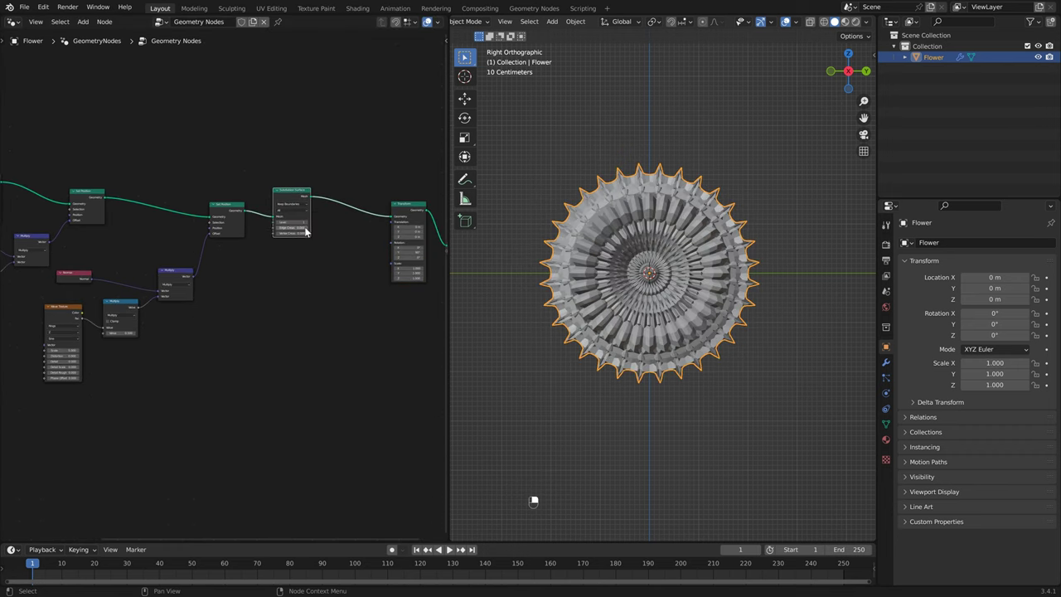
{"action": "left_click", "coordinate": [306, 223]}
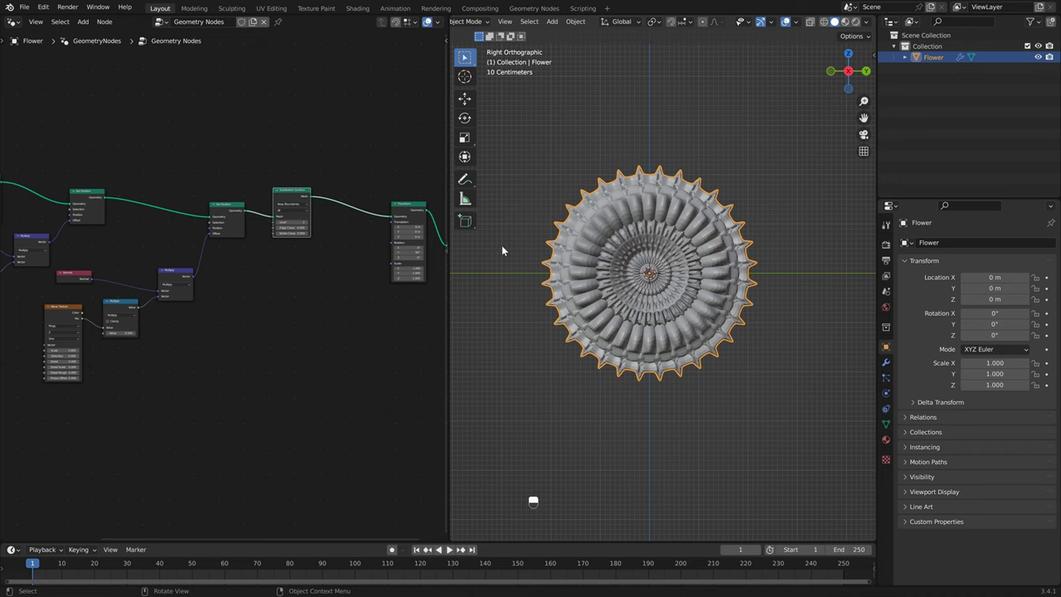
{"action": "scroll", "coordinate": [602, 206], "scroll_direction": "up", "scroll_amount": 1}
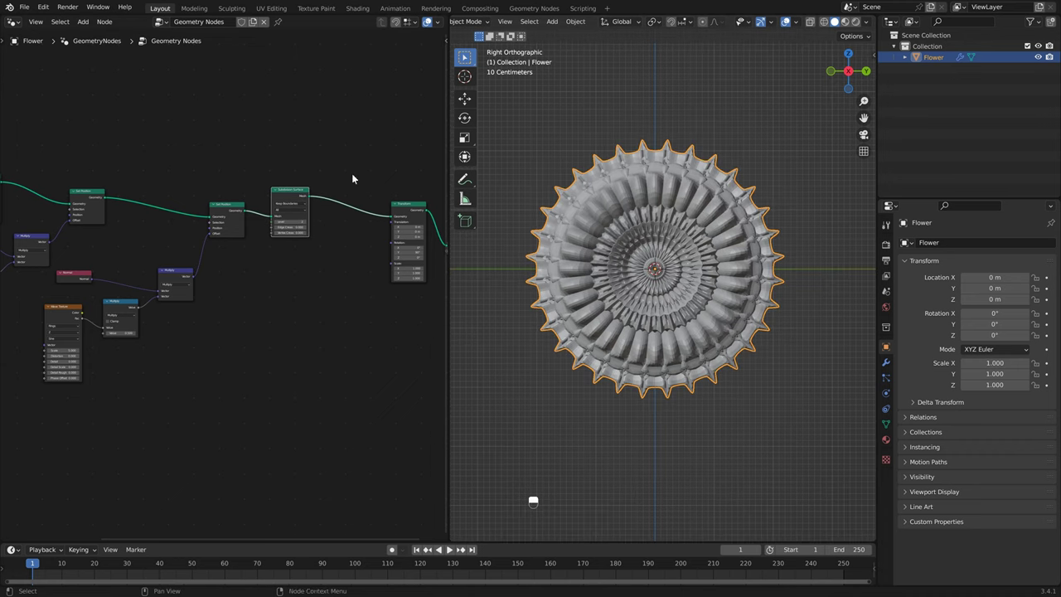
Insert a Set Shade Smooth node into the geometry chain after Subdivision Surface.
{"action": "key", "text": "shift+a"}
{"action": "type", "text": "set"}
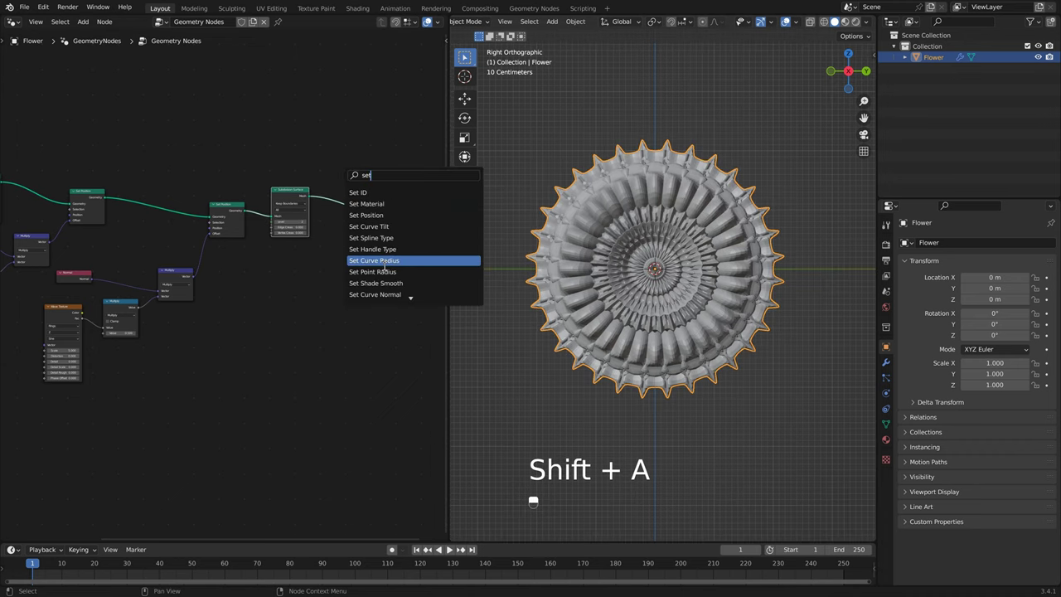
{"action": "left_click", "coordinate": [404, 285]}
{"action": "left_click", "coordinate": [371, 302]}
{"action": "key", "text": "Home"}
Preview the animation playback and try different Phase Offset values on the first wave.
{"action": "key", "text": "space"}
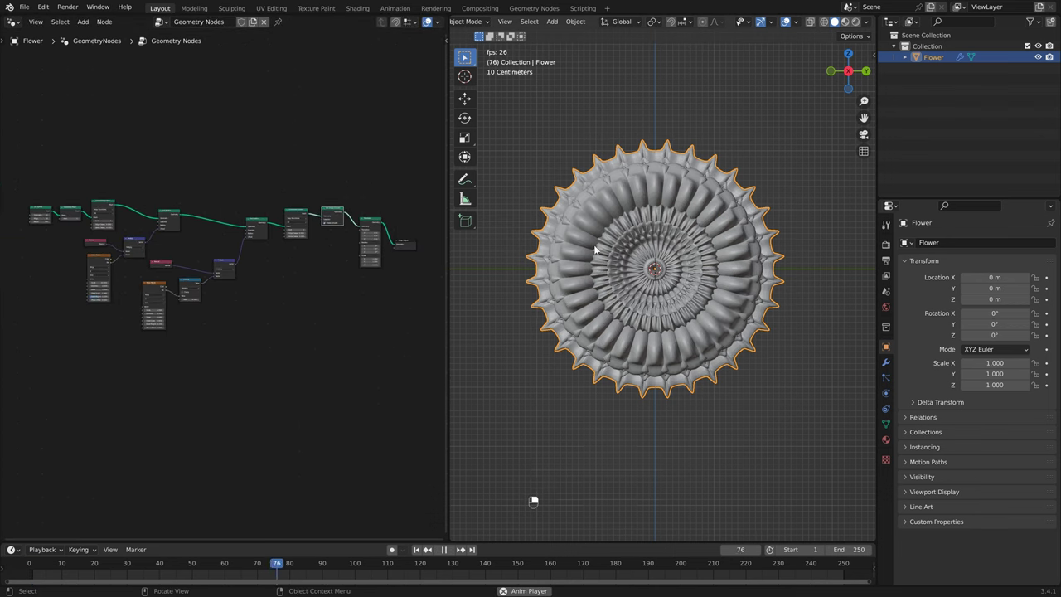
{"action": "key", "text": "space"}
{"action": "scroll", "coordinate": [207, 315], "scroll_direction": "up", "scroll_amount": 3}
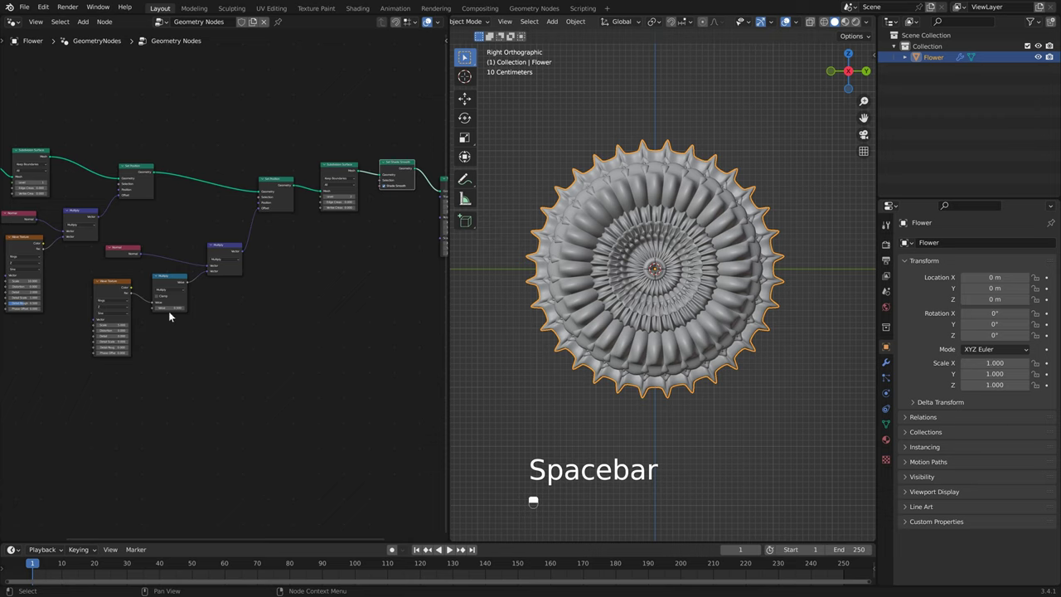
{"action": "scroll", "coordinate": [211, 323], "scroll_direction": "up", "scroll_amount": 3}
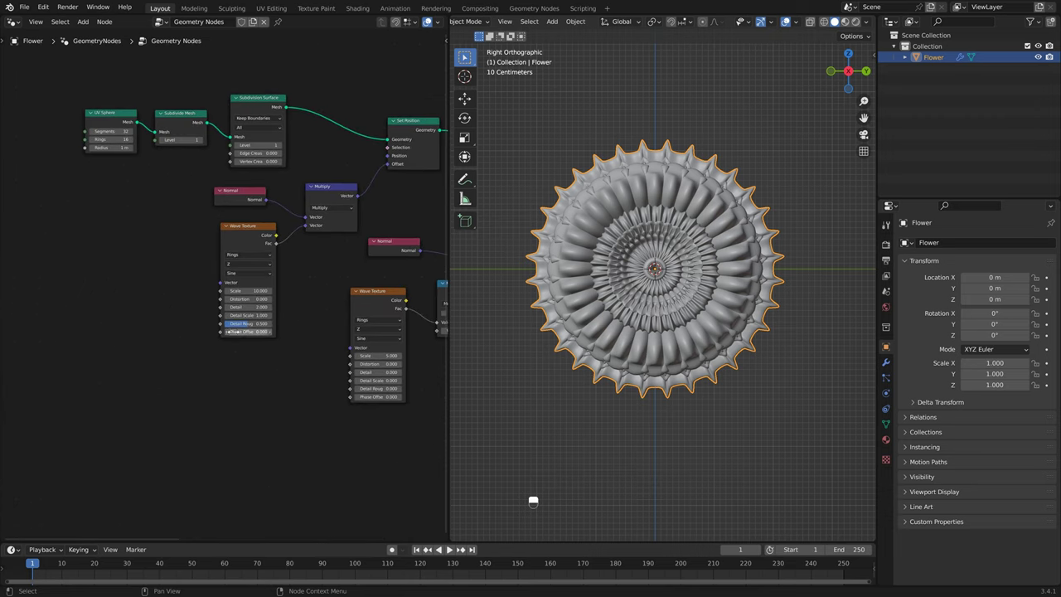
{"action": "left_click_drag", "start_coordinate": [234, 331], "coordinate": [278, 331]}
Undo the Phase Offset tweak and drive the first wave's Phase Offset with a Value node set to 3.720.
{"action": "key", "text": "ctrl+z"}
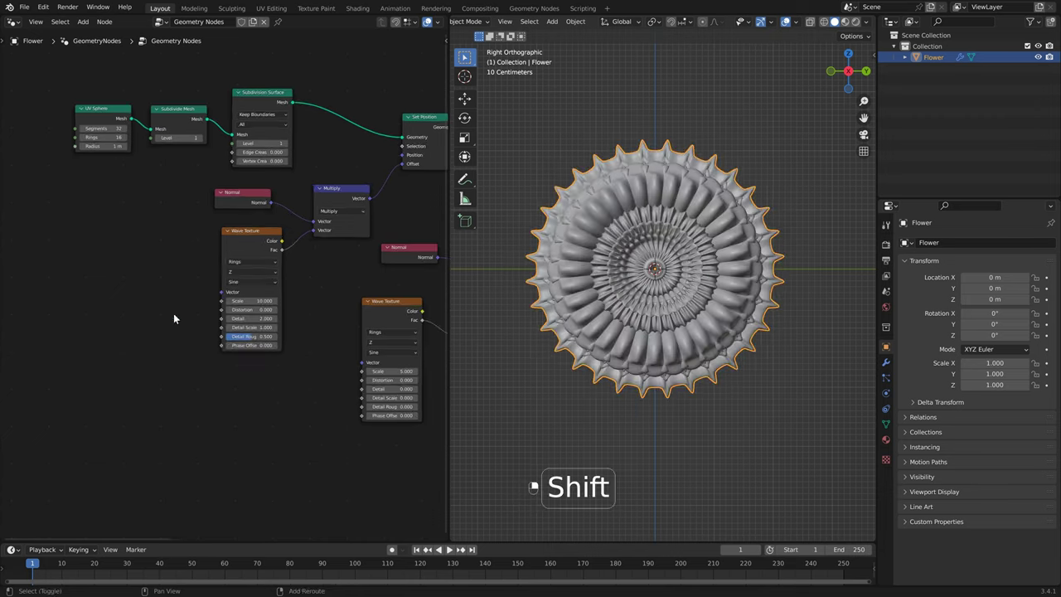
{"action": "key", "text": "shift+a"}
{"action": "type", "text": "value"}
{"action": "key", "text": "Return"}
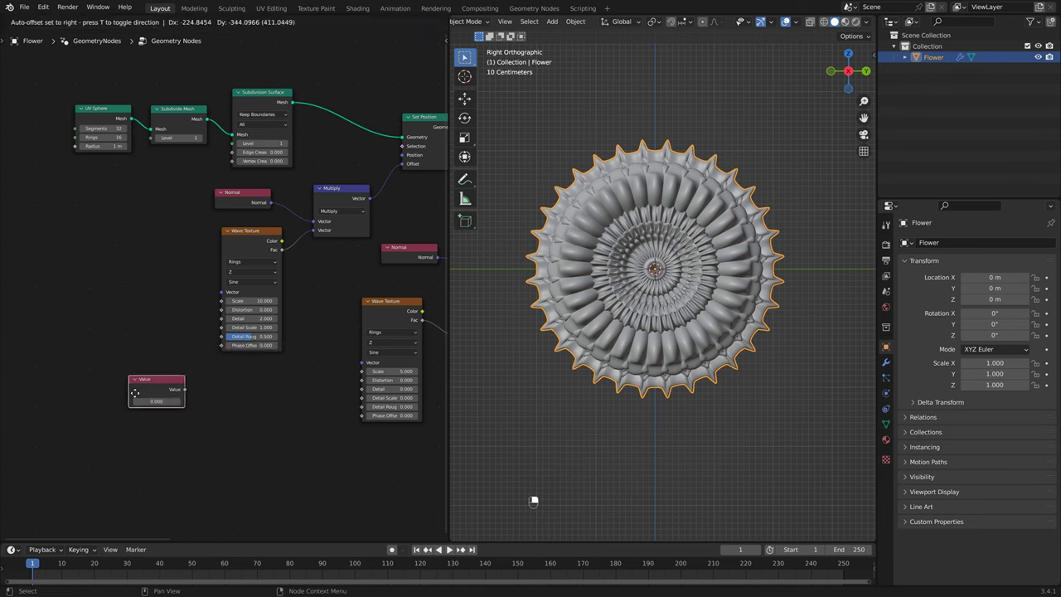
{"action": "left_click", "coordinate": [116, 374]}
{"action": "left_click_drag", "start_coordinate": [166, 372], "coordinate": [219, 345]}
{"action": "left_click_drag", "start_coordinate": [156, 361], "coordinate": [132, 359]}
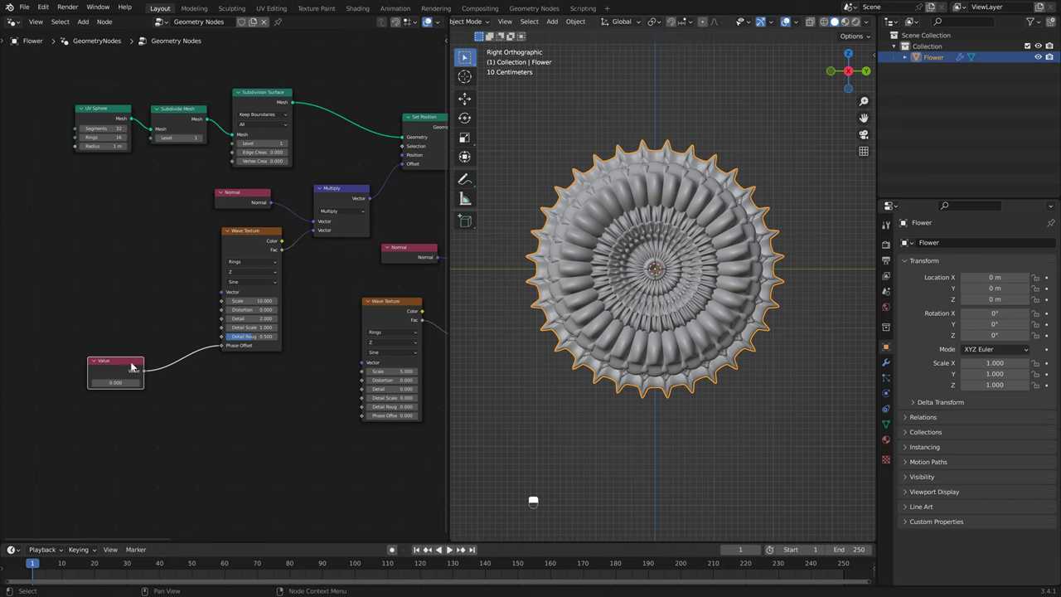
{"action": "mouse_move", "coordinate": [131, 367]}
{"action": "left_mouse_down"}
{"action": "mouse_move", "coordinate": [145, 369]}
{"action": "mouse_move", "coordinate": [130, 382]}
{"action": "left_mouse_up"}
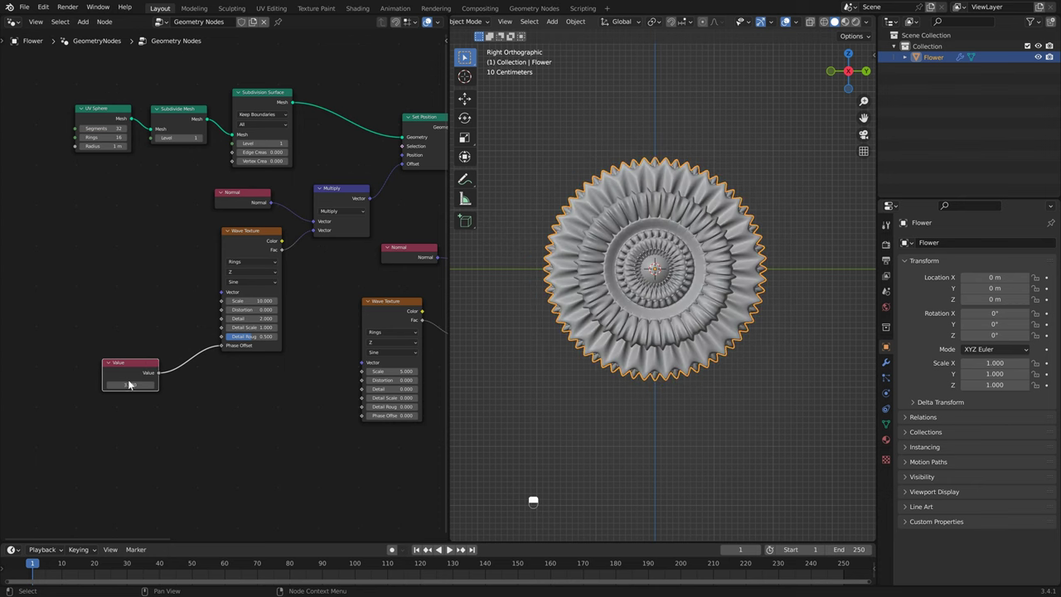
{"action": "scroll", "coordinate": [141, 396], "scroll_direction": "up", "scroll_amount": 2}
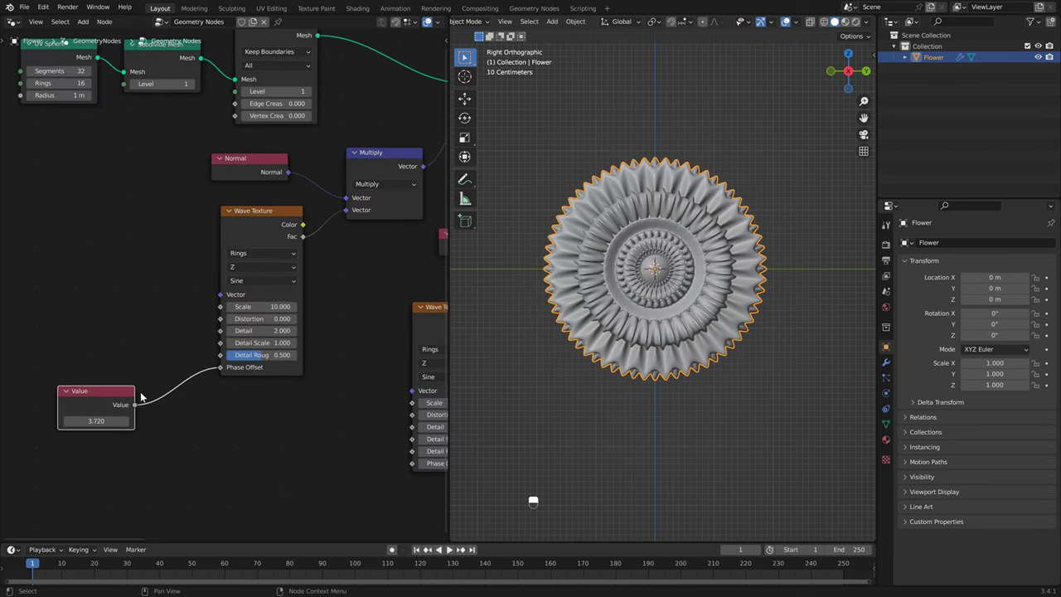
{"action": "scroll", "coordinate": [131, 386], "scroll_direction": "down", "scroll_amount": 2}
Keyframe the phase Value node at frame 1 and again at frame 251.
{"action": "right_click", "coordinate": [120, 377]}
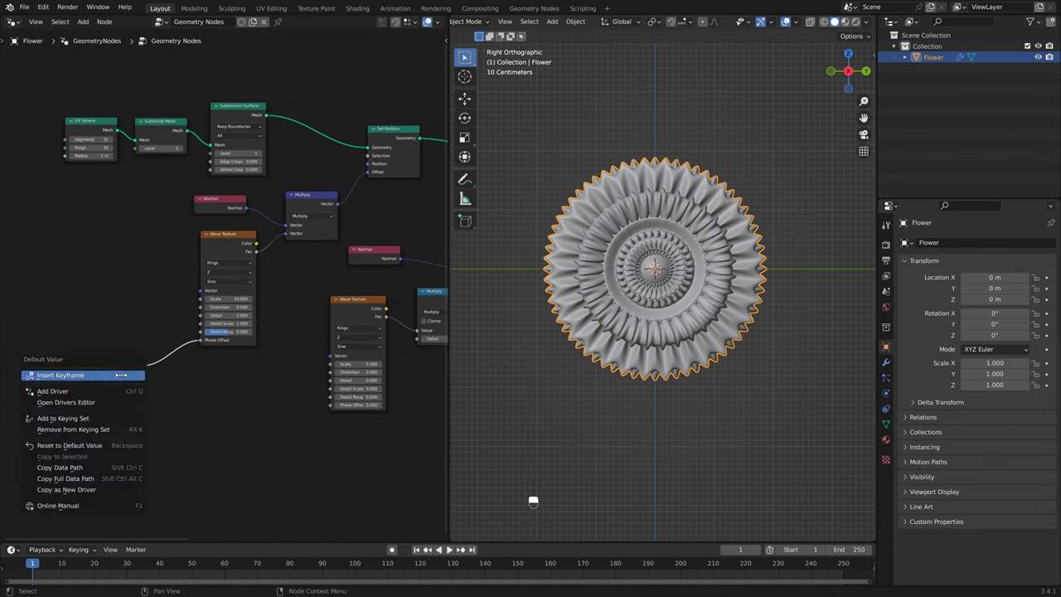
{"action": "left_click", "coordinate": [120, 375]}
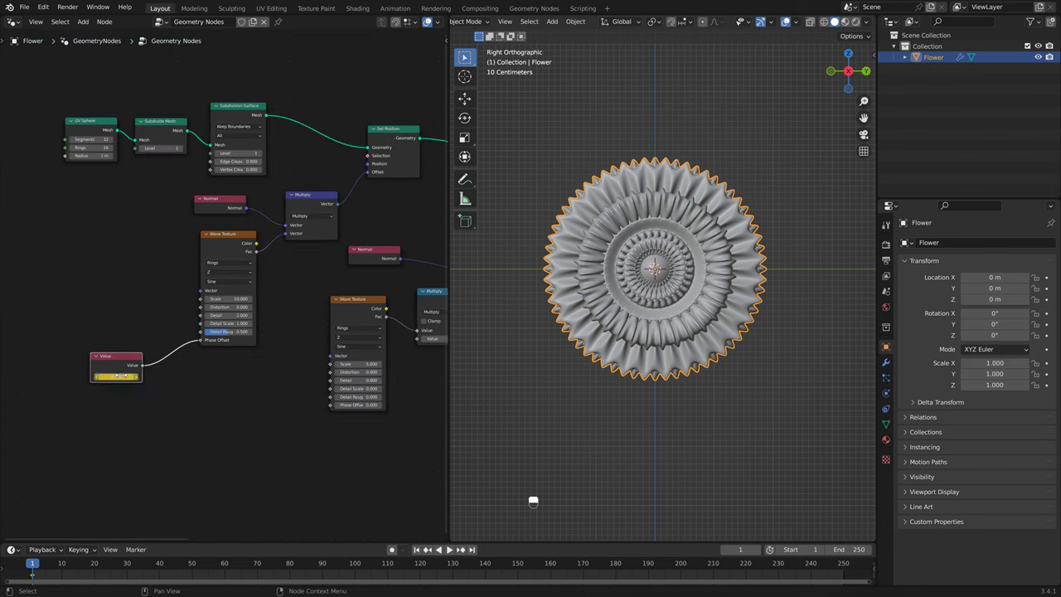
{"action": "left_click", "coordinate": [472, 550]}
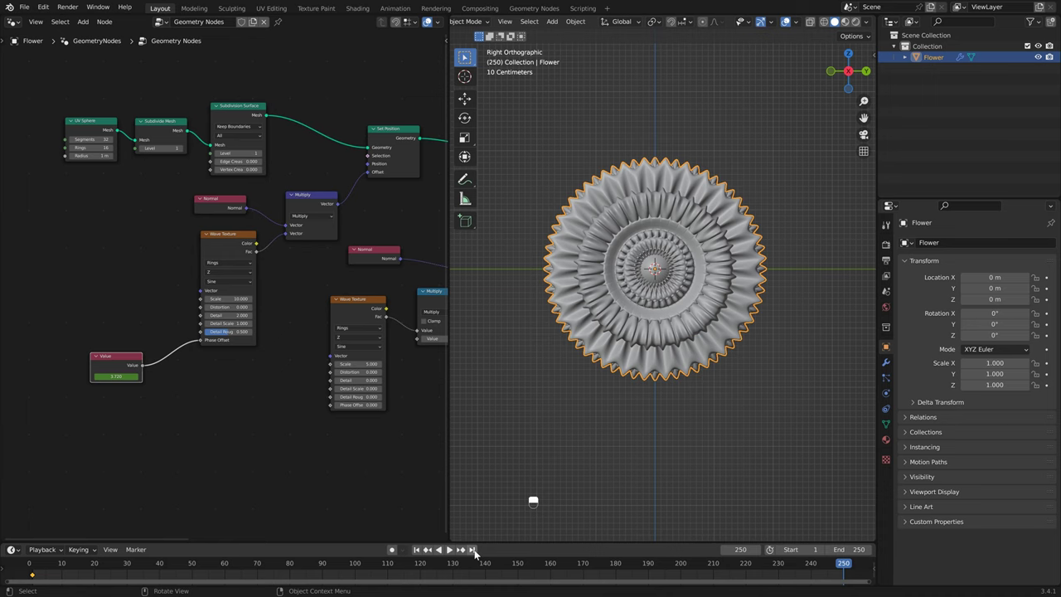
{"action": "key", "text": "Right"}
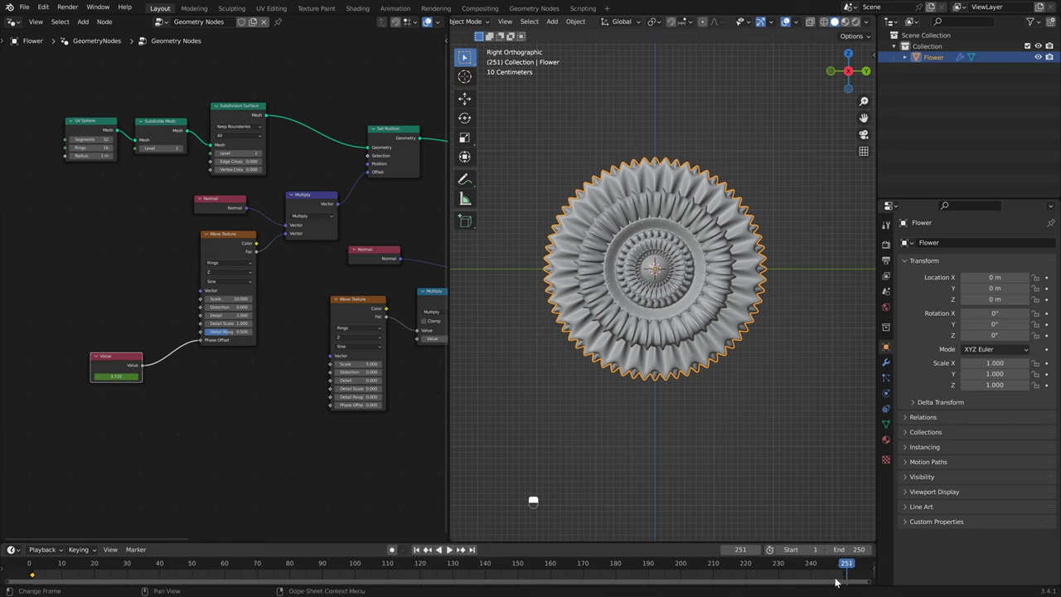
{"action": "right_click", "coordinate": [116, 377]}
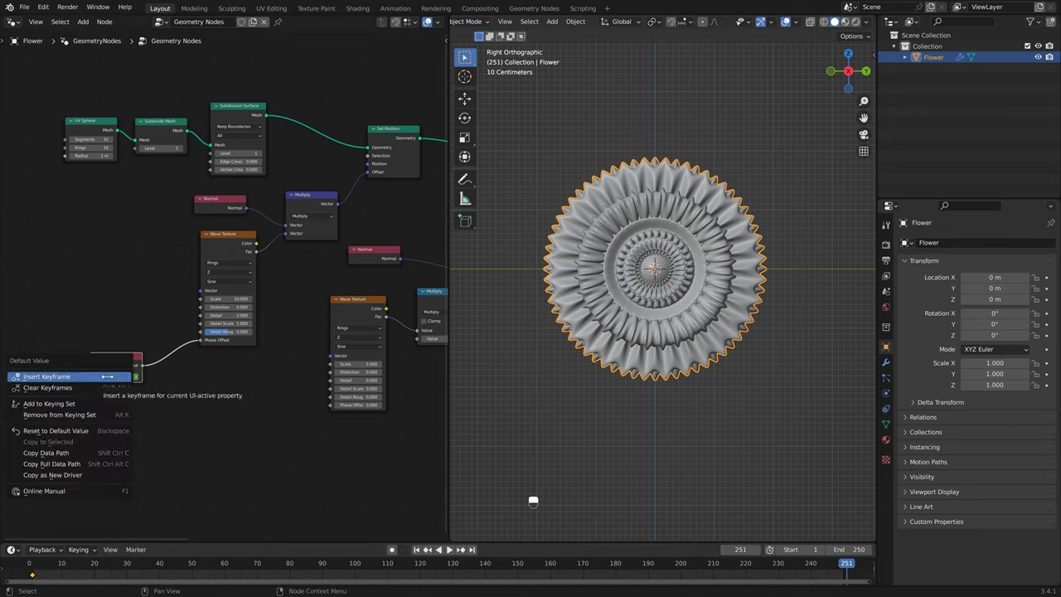
{"action": "left_click", "coordinate": [116, 377]}
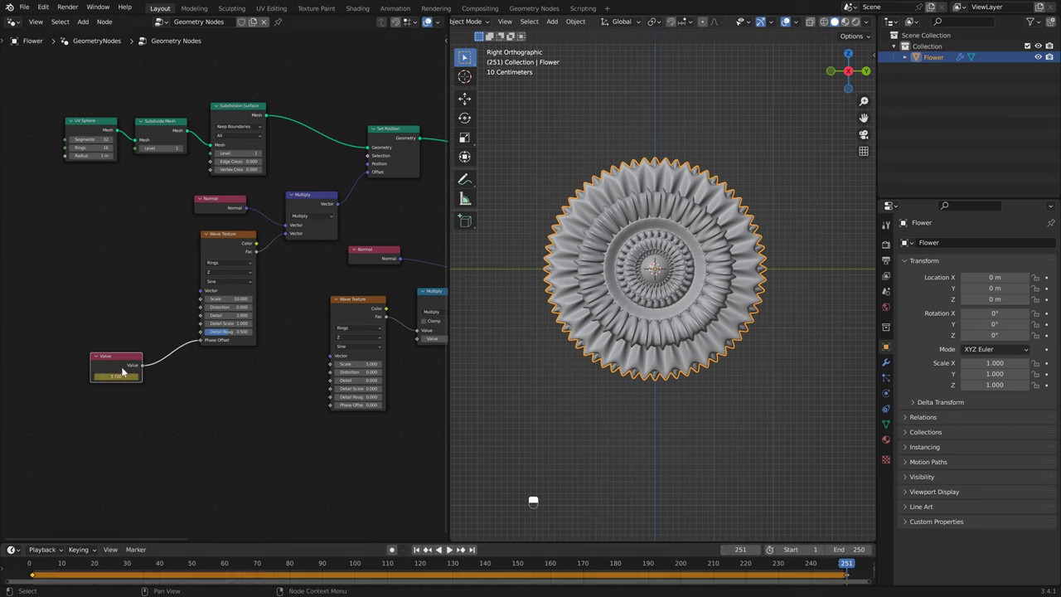
Key a different phase value at frame 125, then set the phase keys to Linear interpolation.
{"action": "left_click", "coordinate": [437, 564]}
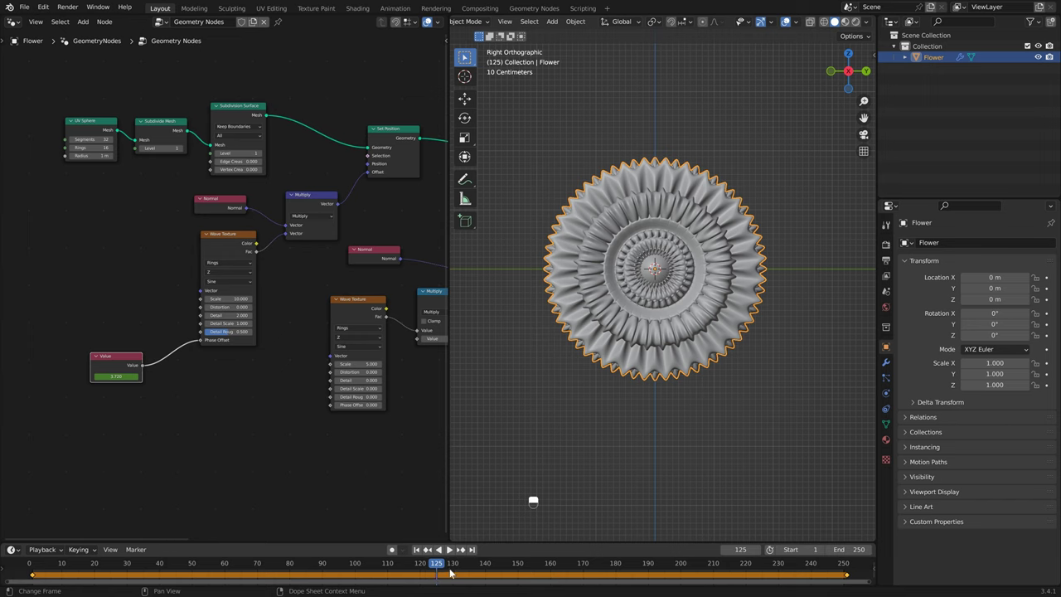
{"action": "left_click", "coordinate": [113, 377]}
{"action": "key", "text": "Return"}
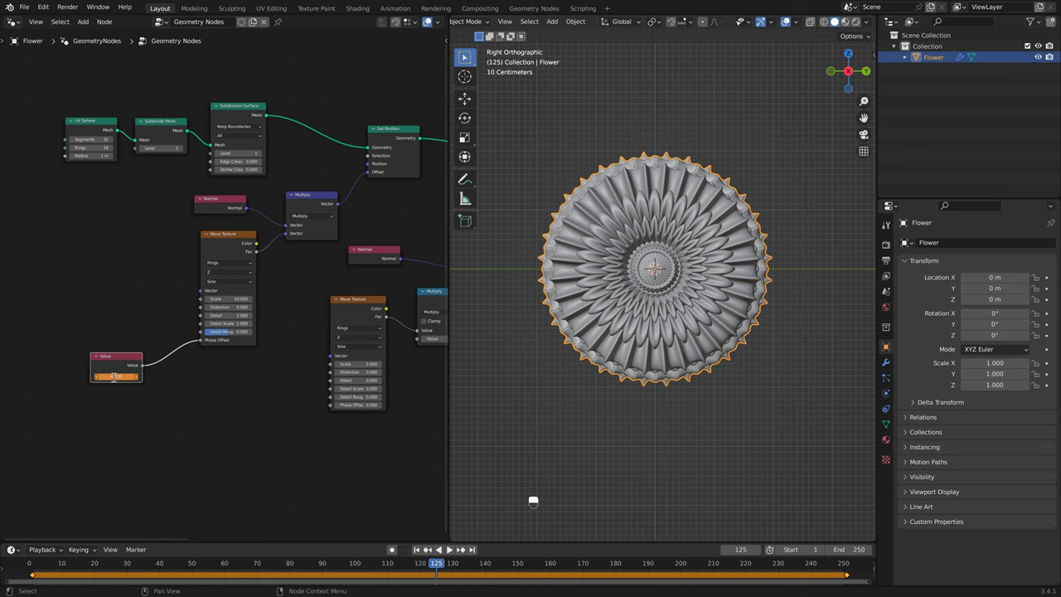
{"action": "right_click", "coordinate": [114, 377]}
{"action": "left_click", "coordinate": [116, 380]}
{"action": "key", "text": "shift+Left"}
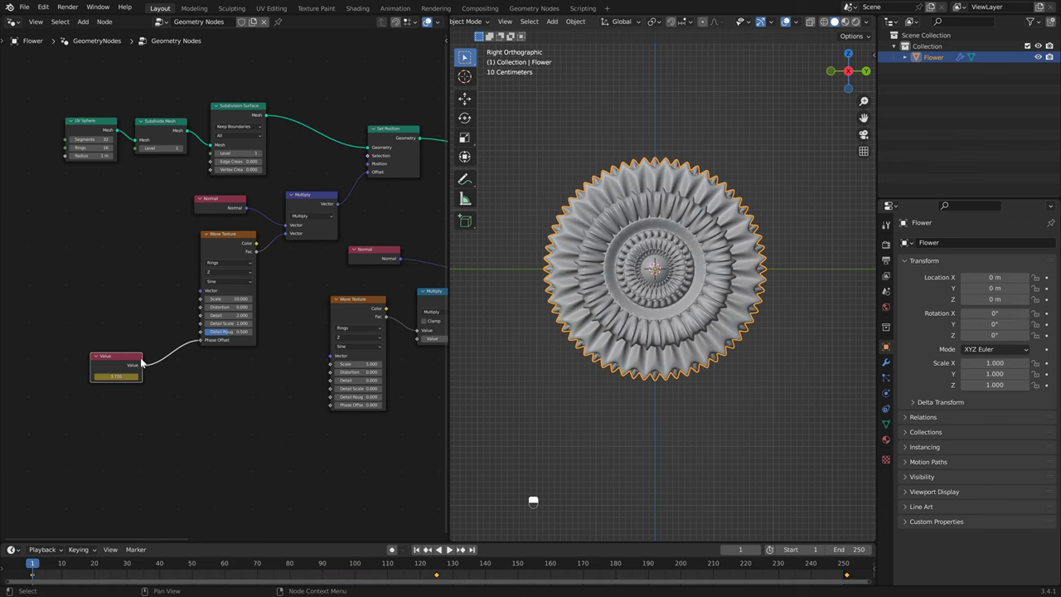
{"action": "left_click_drag", "start_coordinate": [121, 365], "coordinate": [122, 367]}
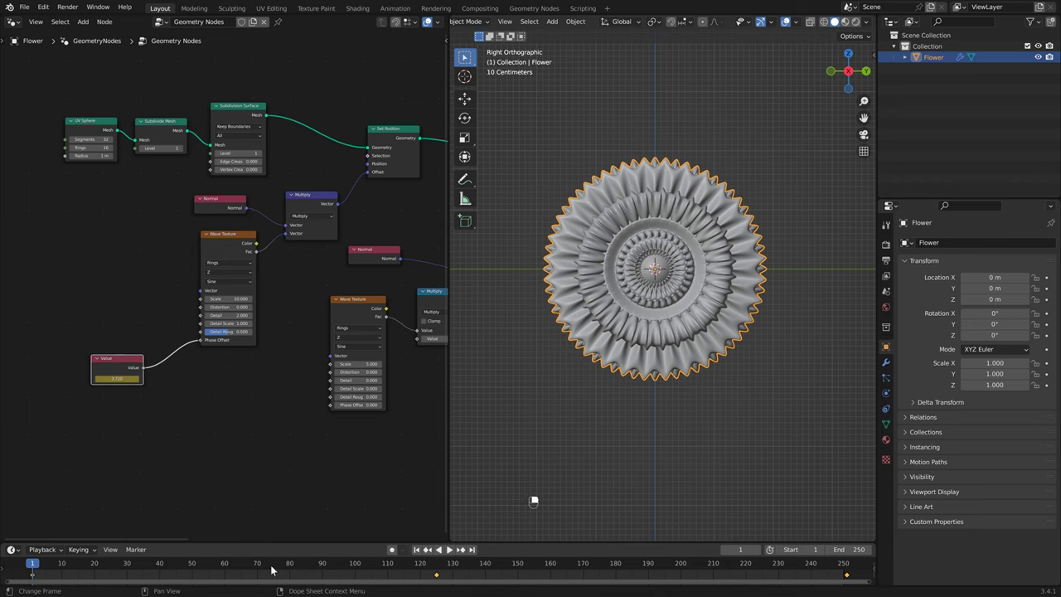
{"action": "key", "text": "t"}
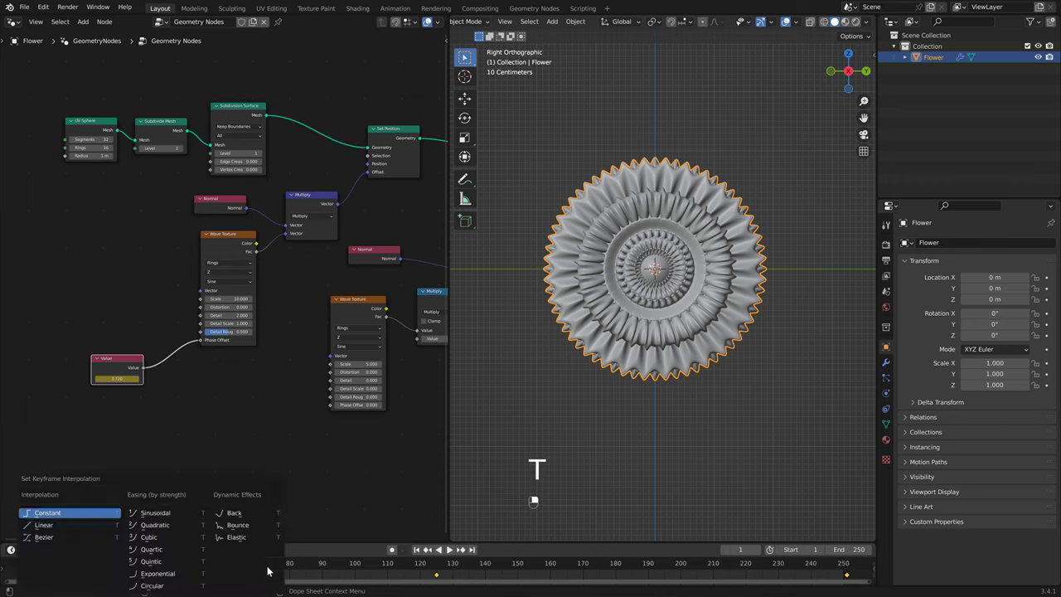
{"action": "left_click", "coordinate": [91, 524]}
Insert a second Transform node before Group Output and keyframe its Rotation X at 0° on frame 1.
{"action": "scroll", "coordinate": [234, 398], "scroll_direction": "down", "scroll_amount": 2}
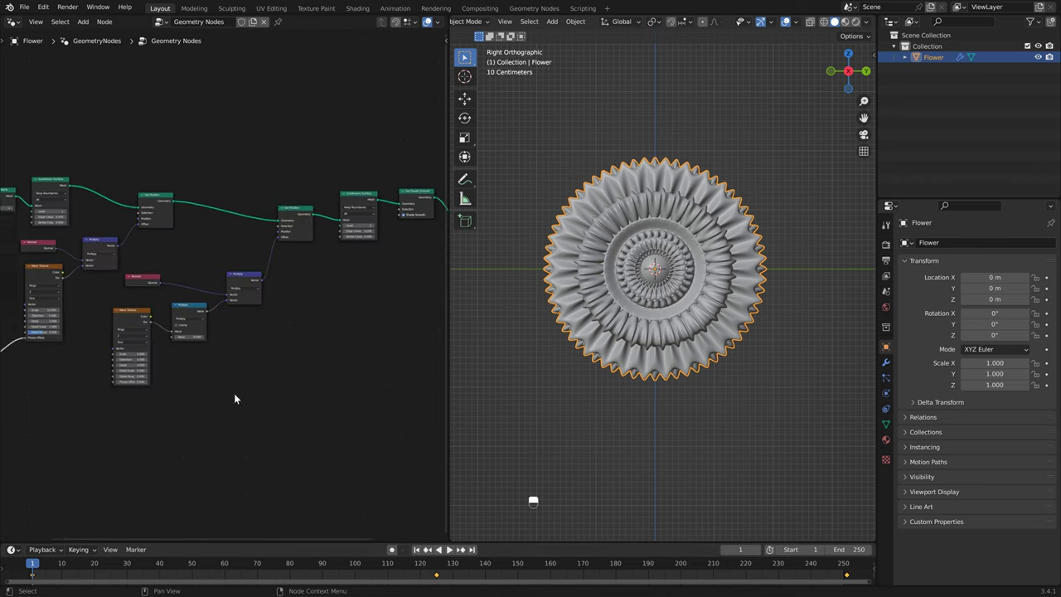
{"action": "scroll", "coordinate": [256, 339], "scroll_direction": "down", "scroll_amount": 4, "text": "ctrl"}
{"action": "middle_click_drag", "start_coordinate": [361, 223], "coordinate": [307, 214]}
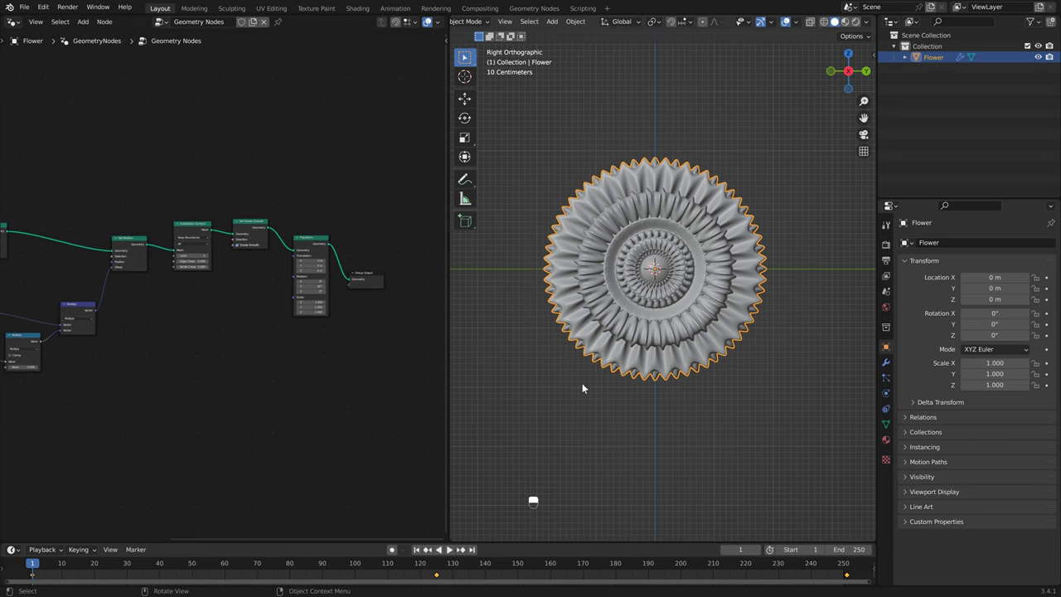
{"action": "scroll", "coordinate": [274, 201], "scroll_direction": "up", "scroll_amount": 1}
{"action": "key", "text": "shift+a"}
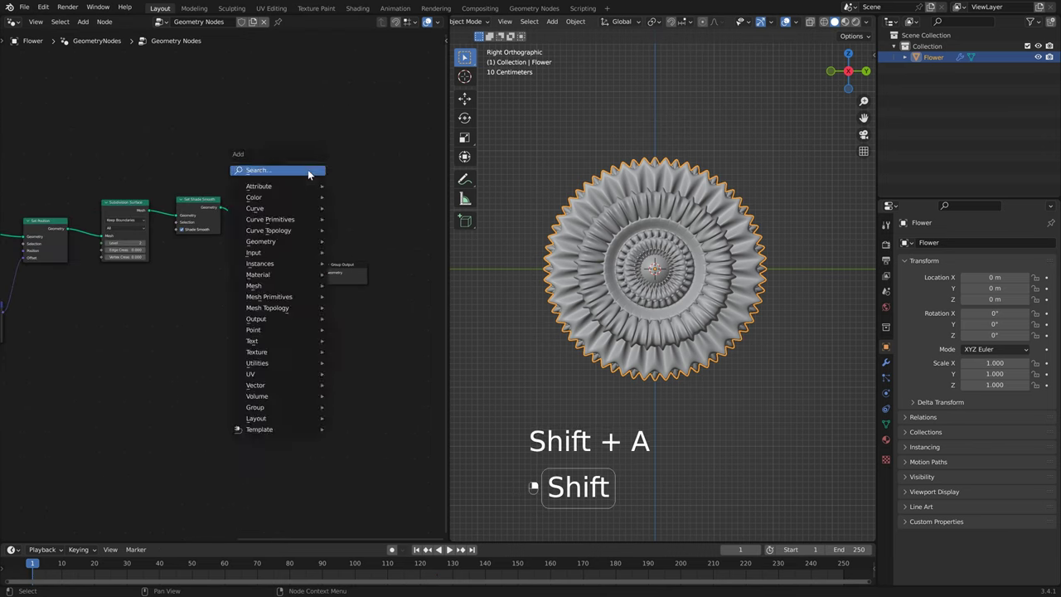
{"action": "left_click", "coordinate": [307, 174]}
{"action": "type", "text": "tra"}
{"action": "key", "text": "Return"}
{"action": "left_click", "coordinate": [322, 220]}
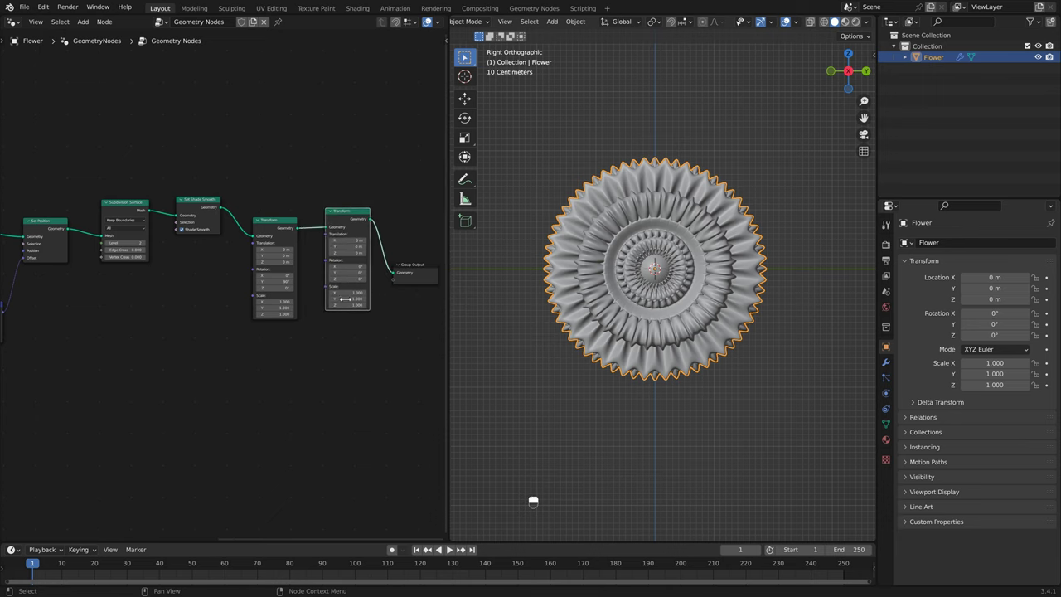
{"action": "right_click", "coordinate": [348, 265]}
{"action": "left_click", "coordinate": [321, 274]}
{"action": "scroll", "coordinate": [391, 308], "scroll_direction": "up", "scroll_amount": 3}
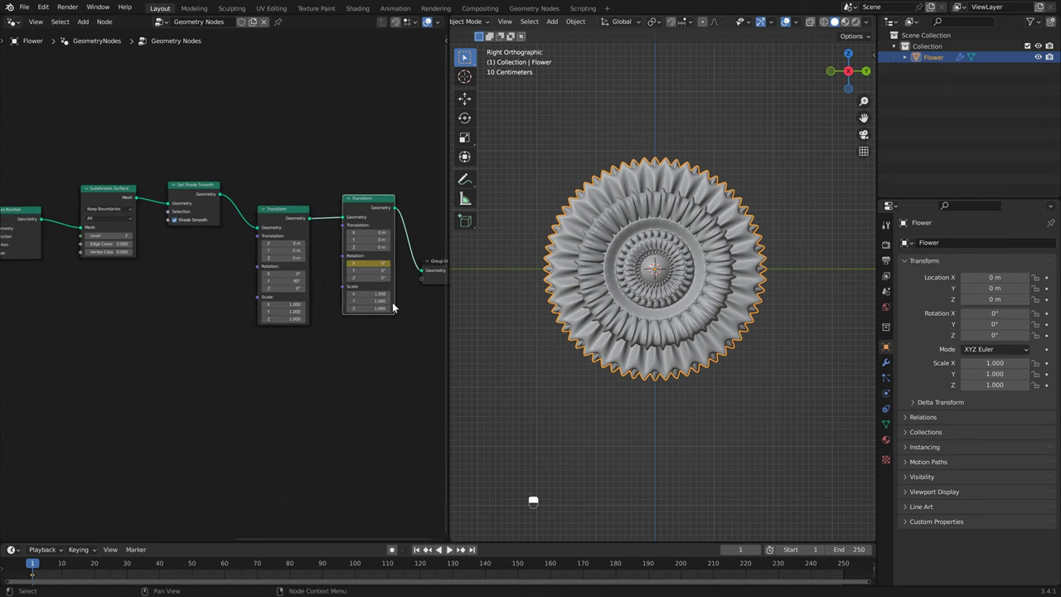
Keyframe the second Transform's Rotation X at 180° on frame 251.
{"action": "left_click", "coordinate": [472, 549]}
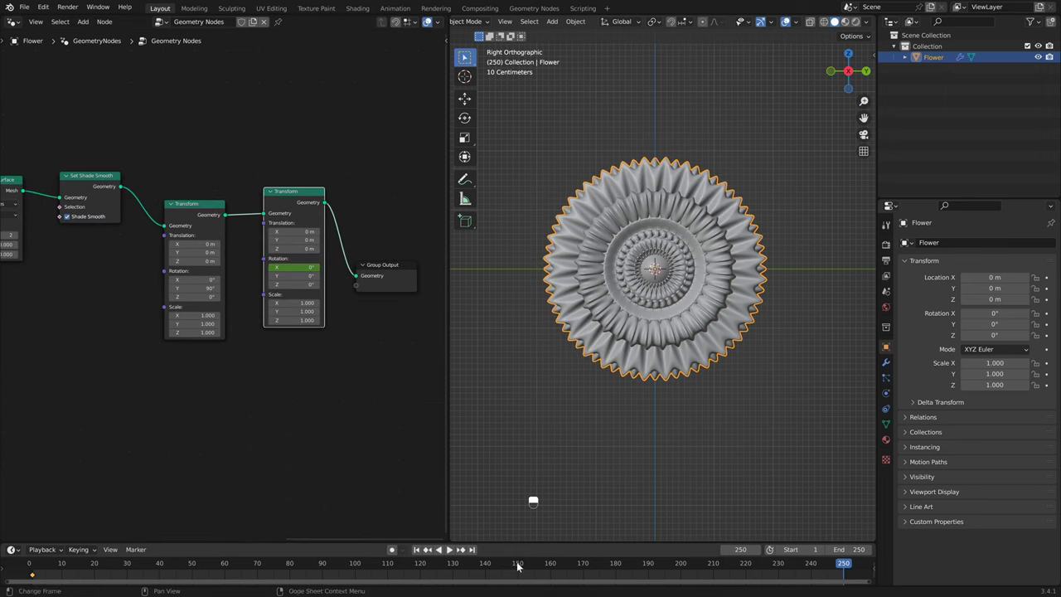
{"action": "key", "text": "Right"}
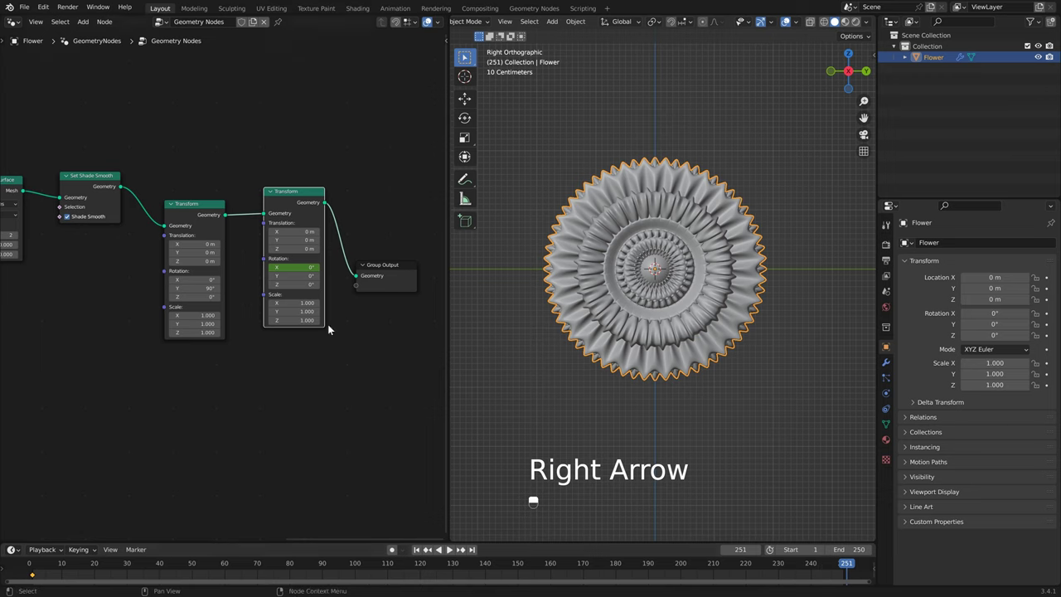
{"action": "left_click", "coordinate": [284, 269]}
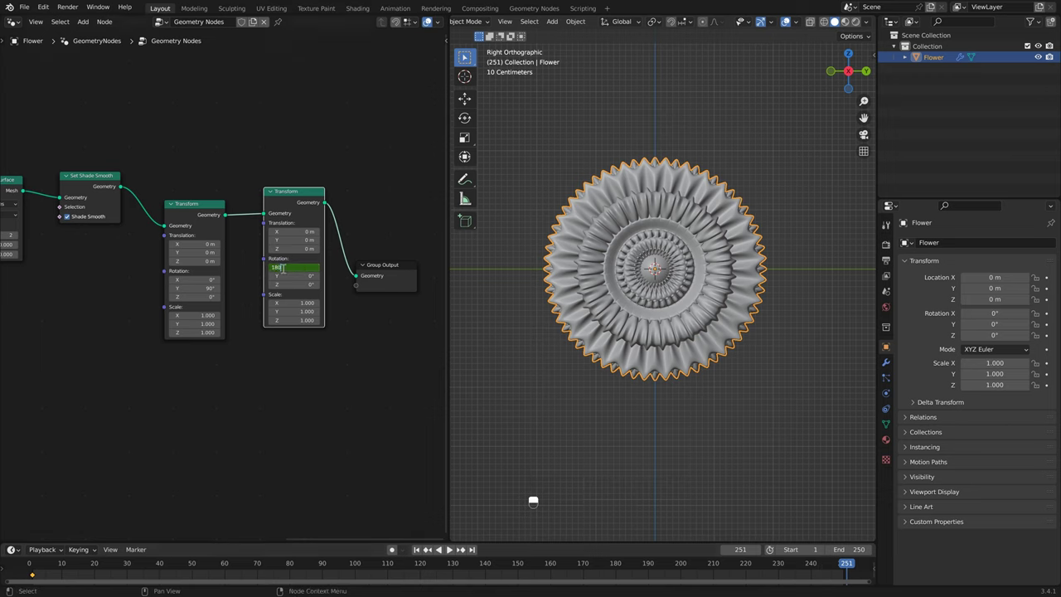
{"action": "type", "text": "180"}
{"action": "key", "text": "Return"}
{"action": "right_click", "coordinate": [283, 268]}
{"action": "left_click", "coordinate": [282, 249]}
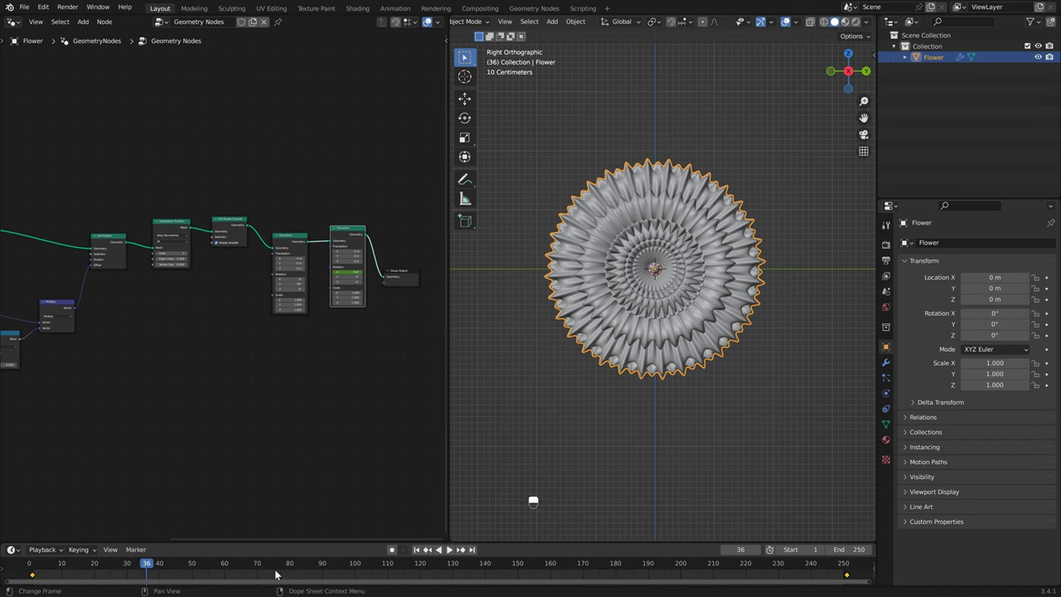
Make the rotation keys Linear and play the animation from the start.
{"action": "key", "text": "t"}
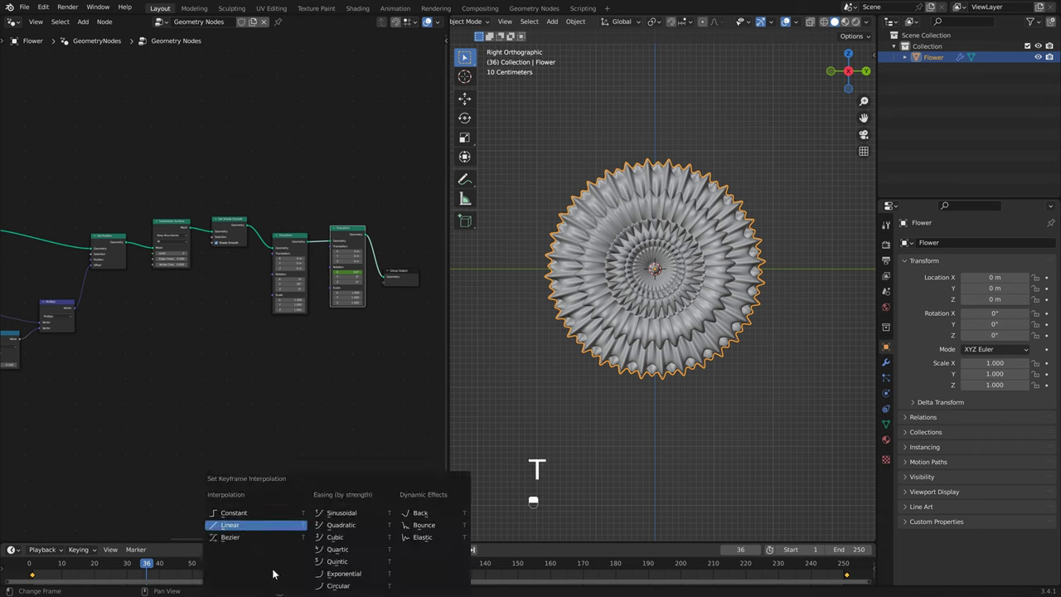
{"action": "left_click", "coordinate": [230, 525]}
{"action": "key", "text": "shift+Left"}
{"action": "key", "text": "space"}
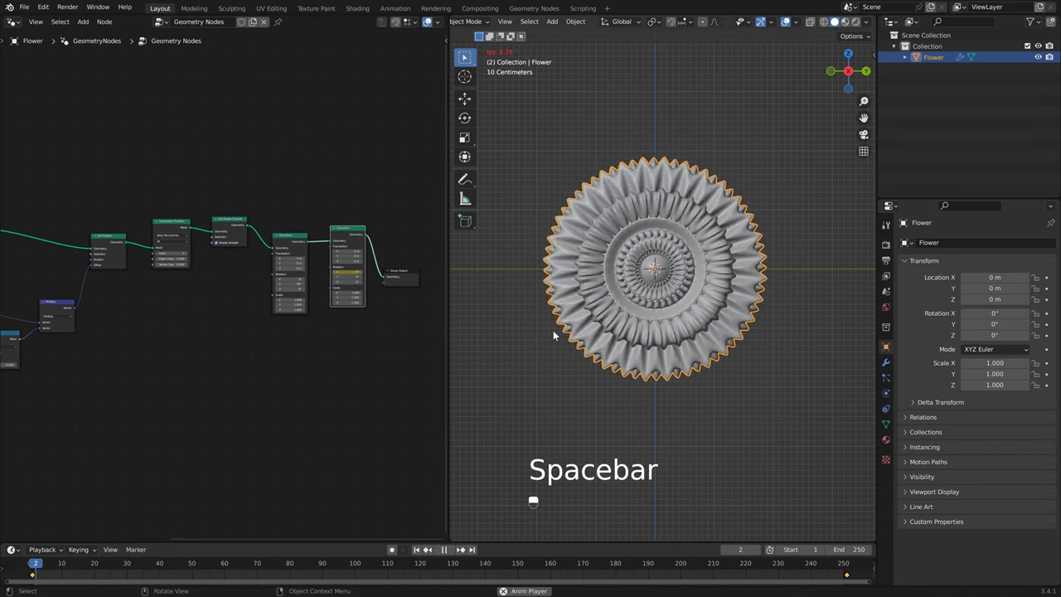